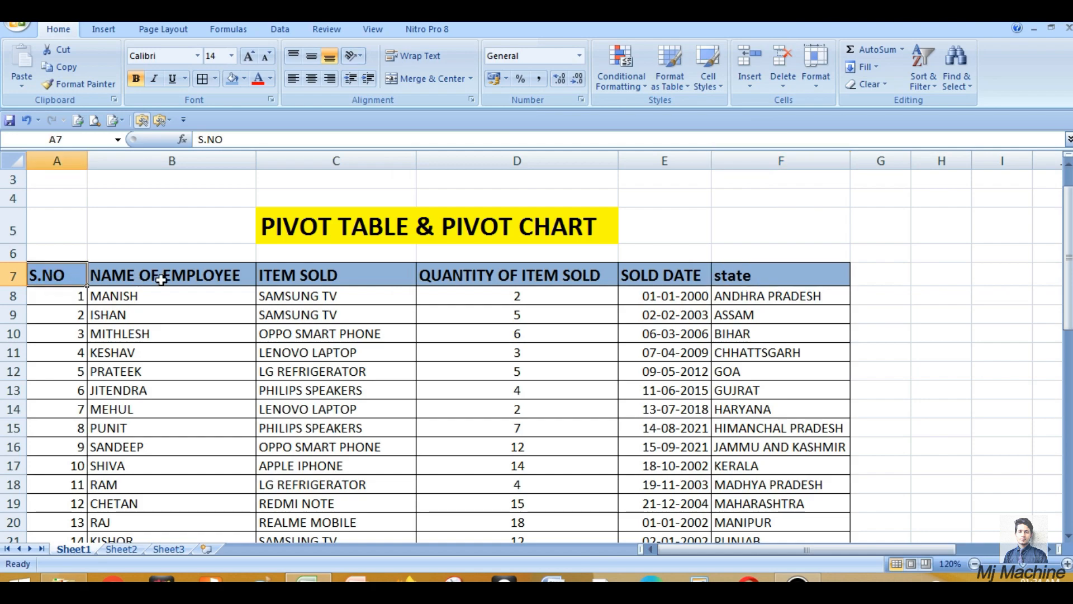
Review the sales table's column headings in row 7 and the first few employee entries beneath NAME OF EMPLOYEE.
left_click(162, 279)
left_click(296, 278)
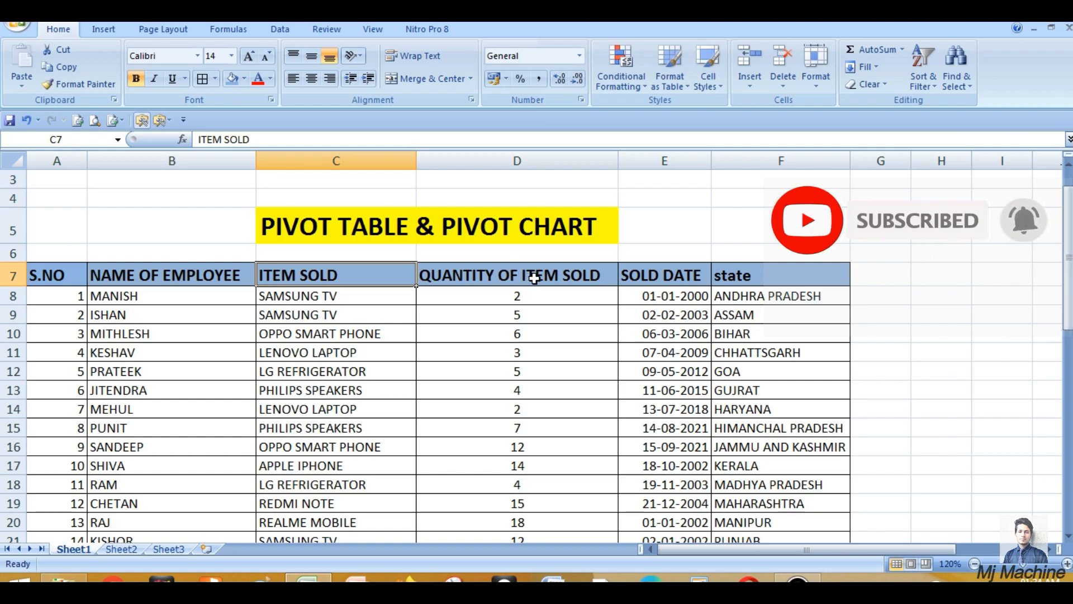
left_click(540, 279)
left_click(664, 275)
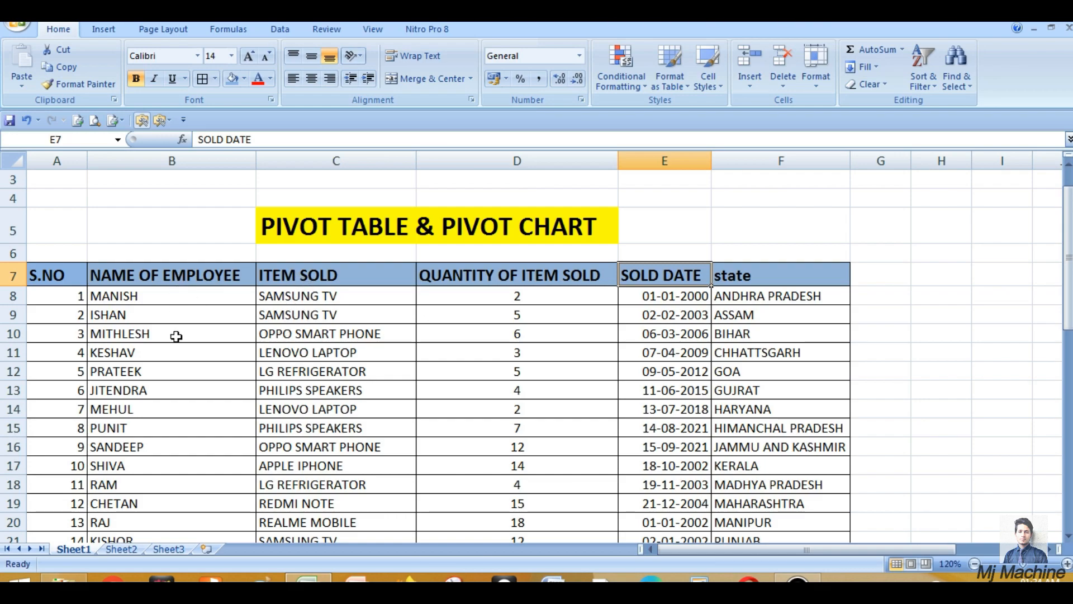
left_click(143, 300)
key("Down")
key("Down")
key("Down")
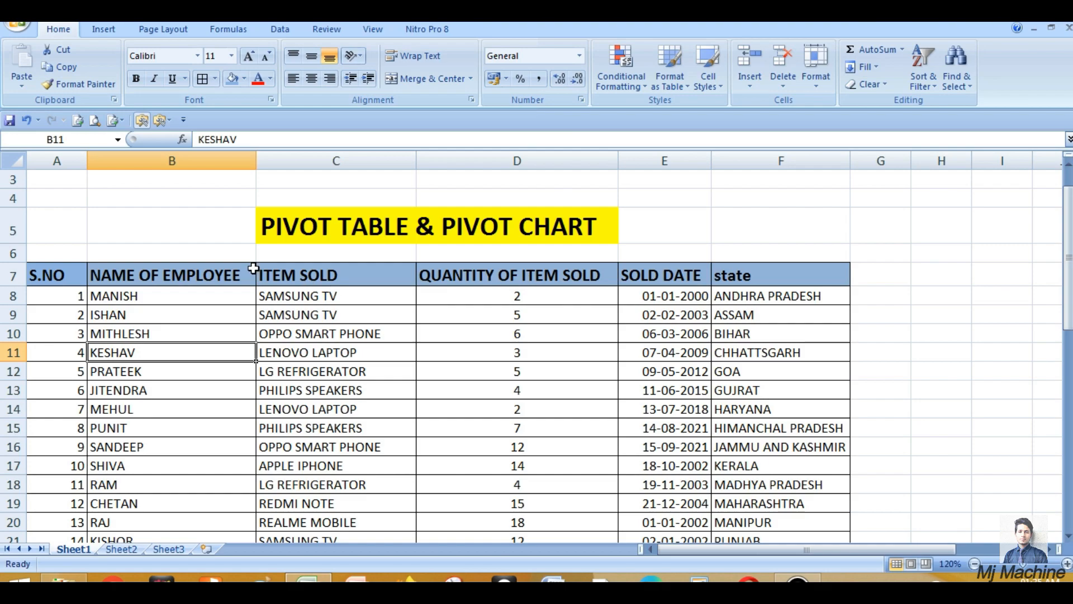
Create a PivotTable from Sheet1 range B7:F47, placed on the existing worksheet at cell H8.
left_click(108, 28)
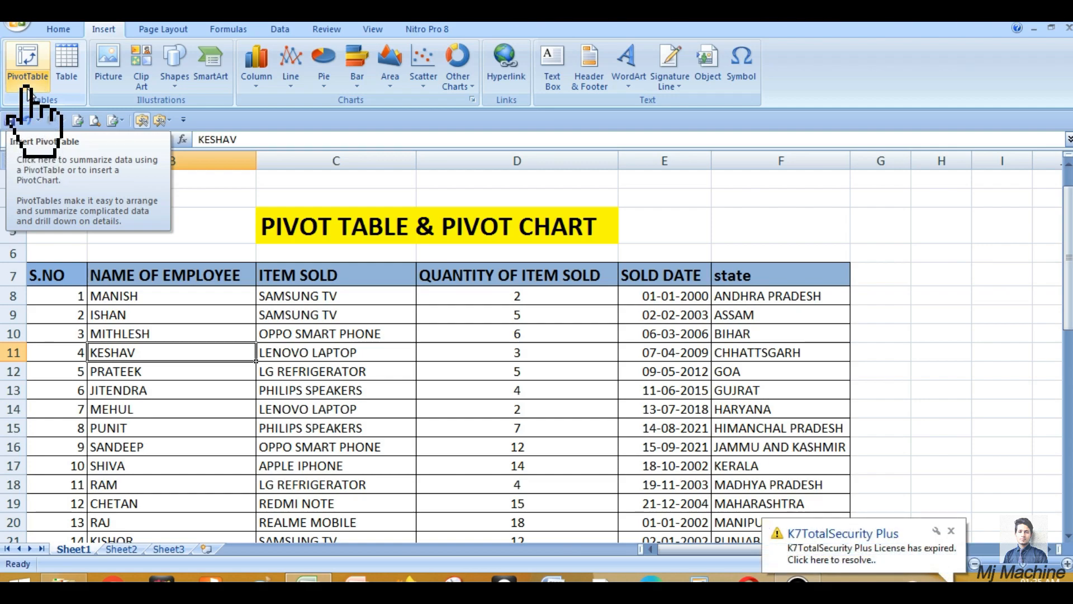
left_click(27, 84)
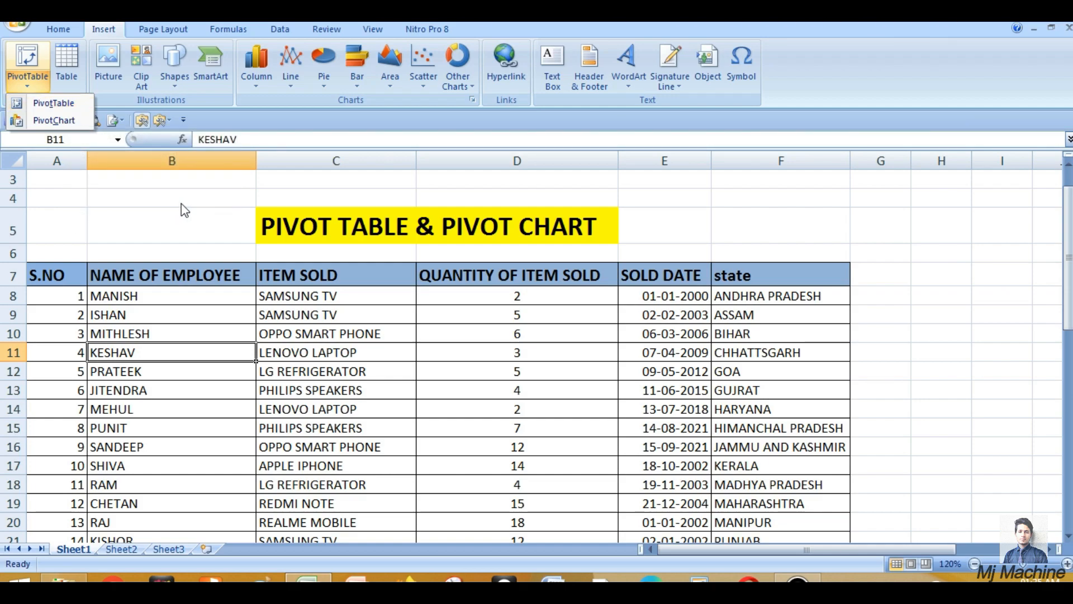
left_click(195, 226)
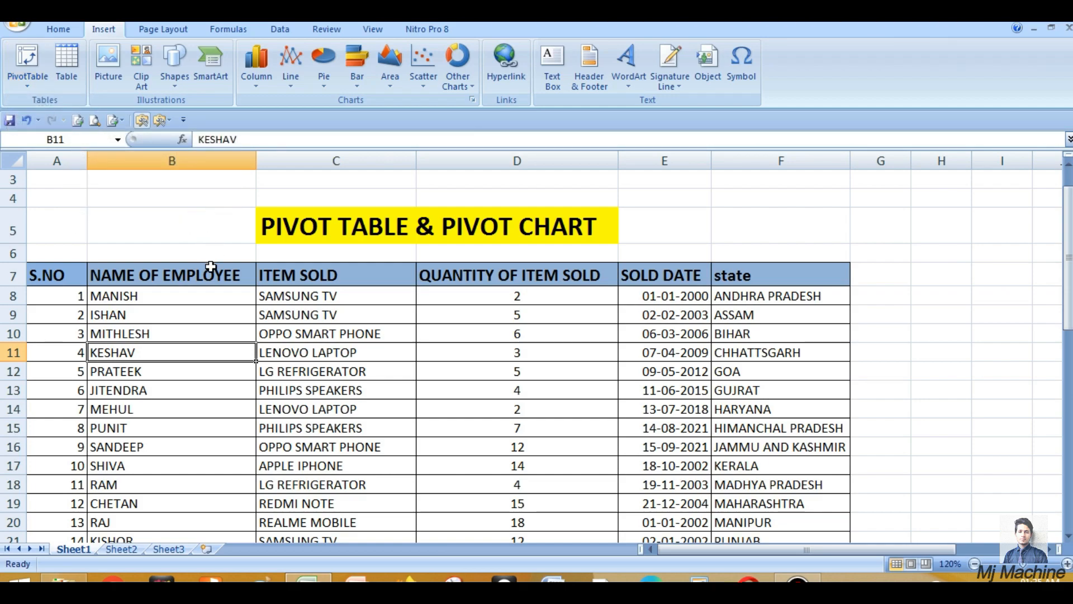
left_click_drag(154, 275, 780, 465)
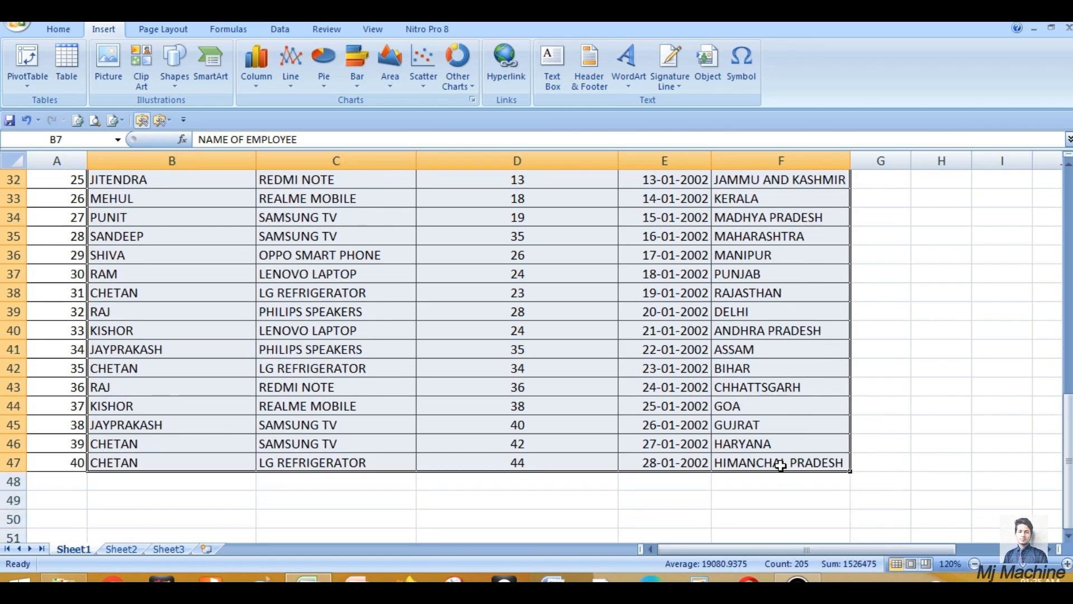
left_click(28, 63)
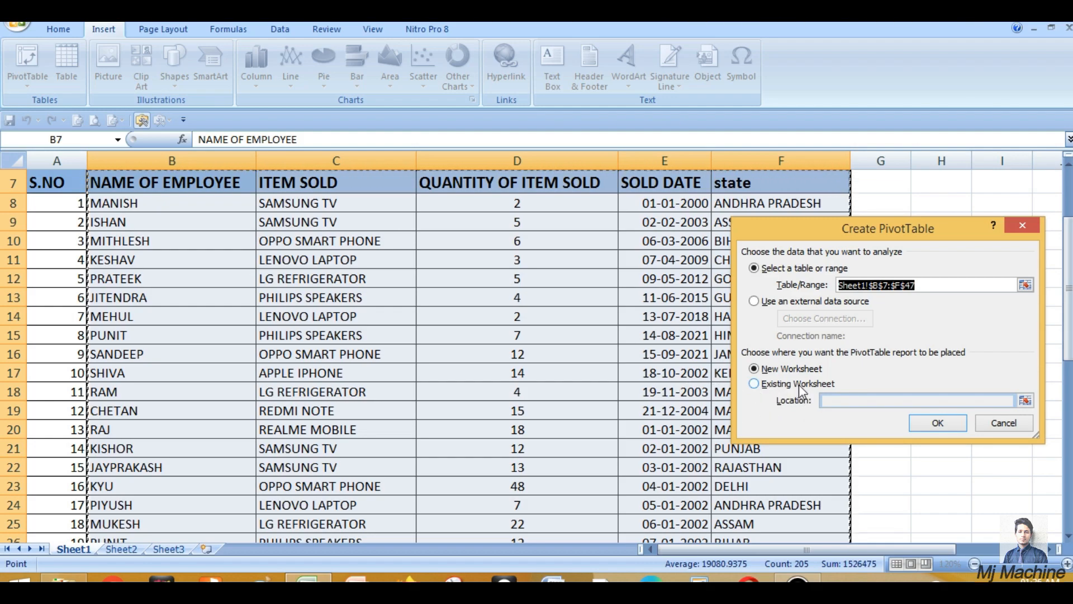
left_click(756, 385)
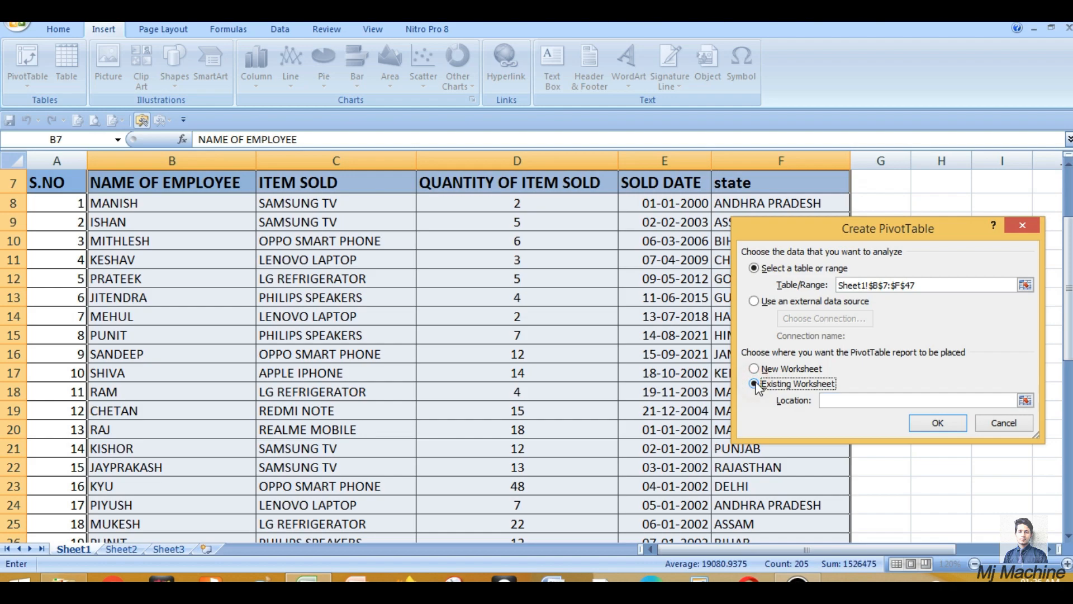
left_click(837, 400)
left_click(942, 205)
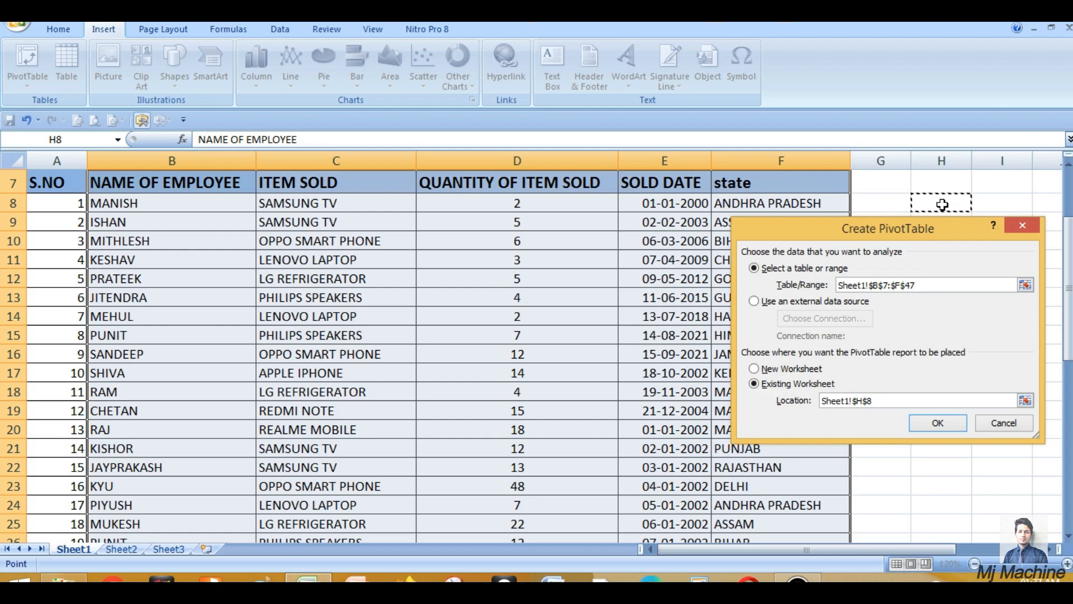
left_click(950, 423)
Add NAME OF EMPLOYEE to the pivot table's row labels and QUANTITY OF ITEM SOLD to its values.
left_click_drag(772, 546, 833, 546)
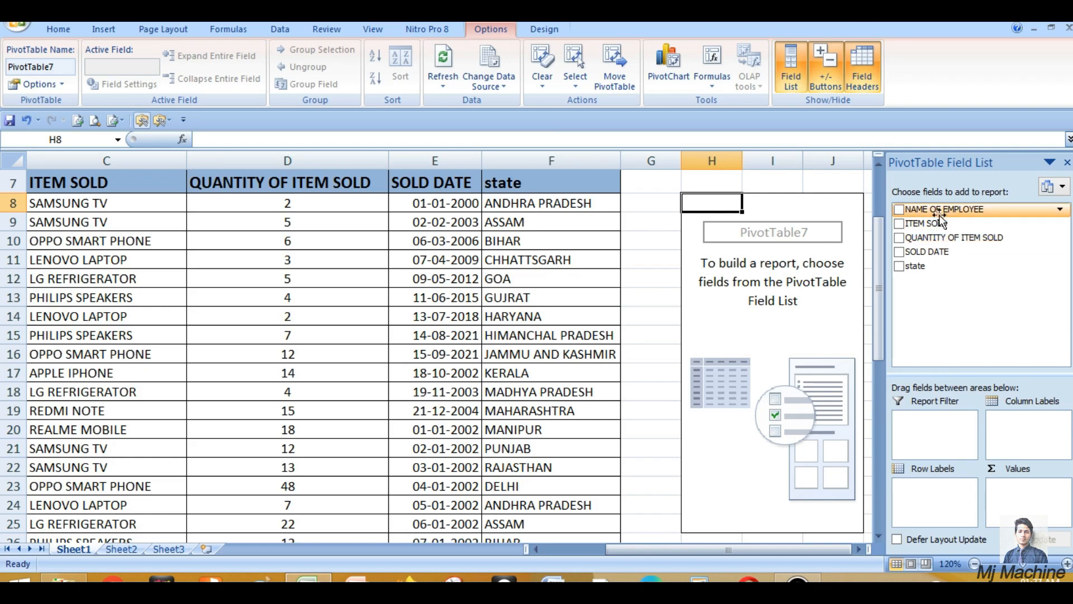
left_click_drag(977, 210, 933, 491)
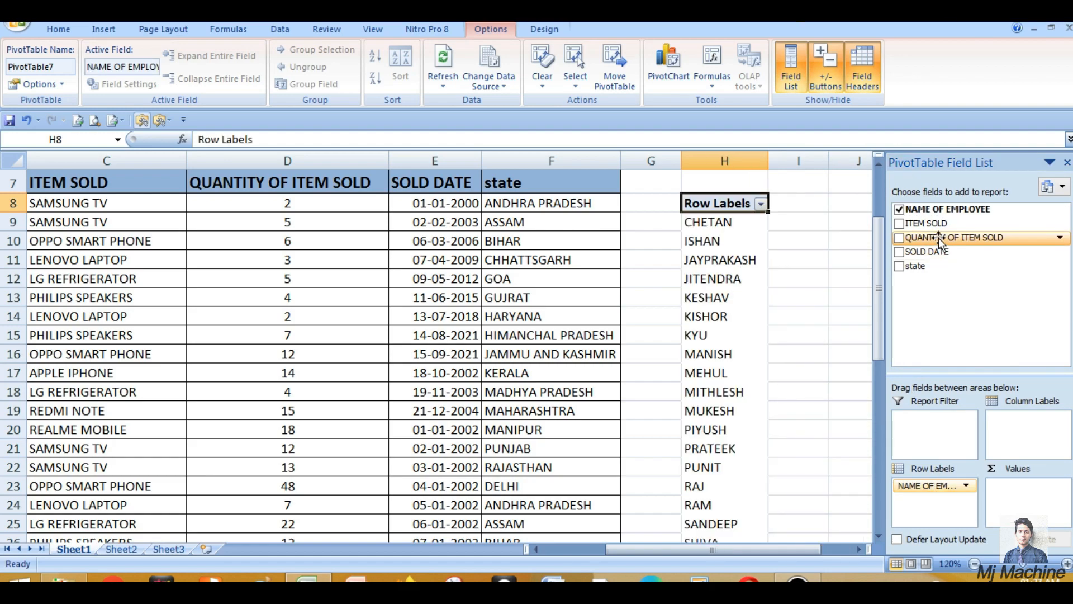
left_click_drag(973, 237, 1031, 494)
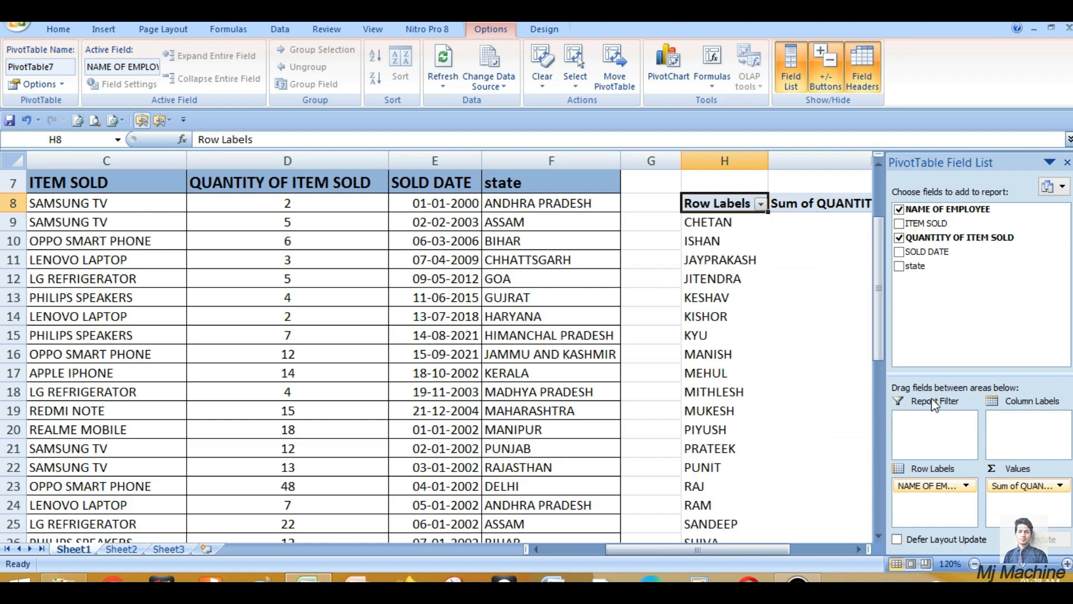
mouse_move(851, 353)
left_click_drag(764, 549, 841, 546)
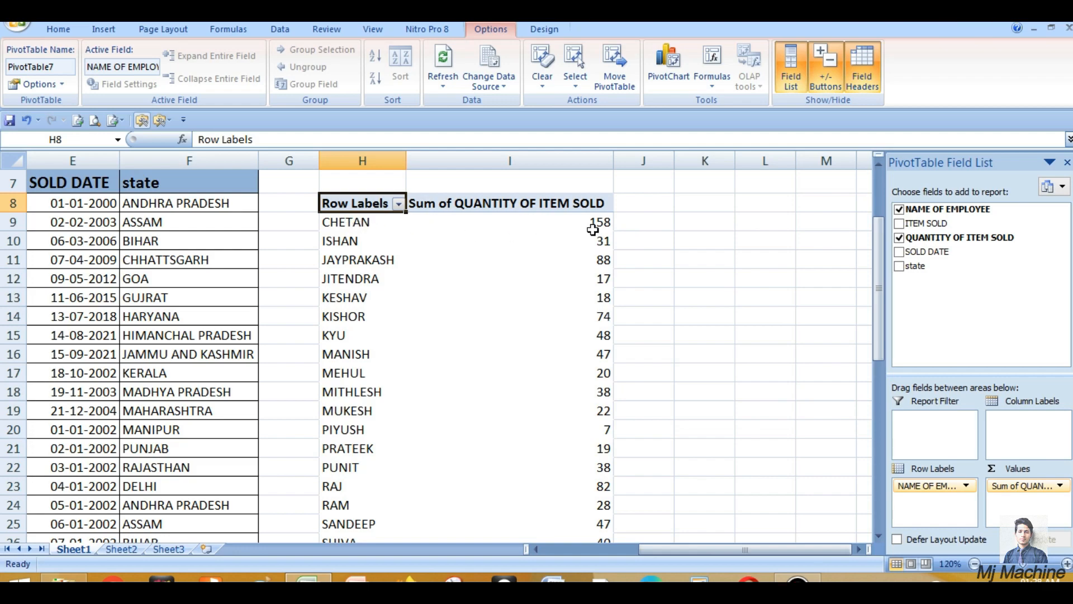
mouse_move(601, 229)
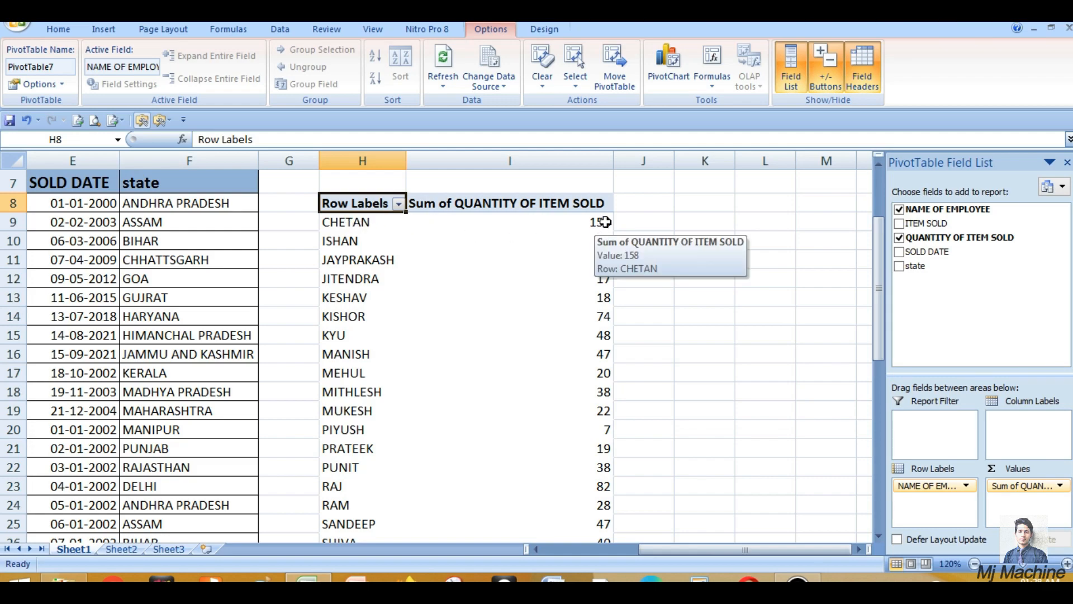
left_click(600, 223)
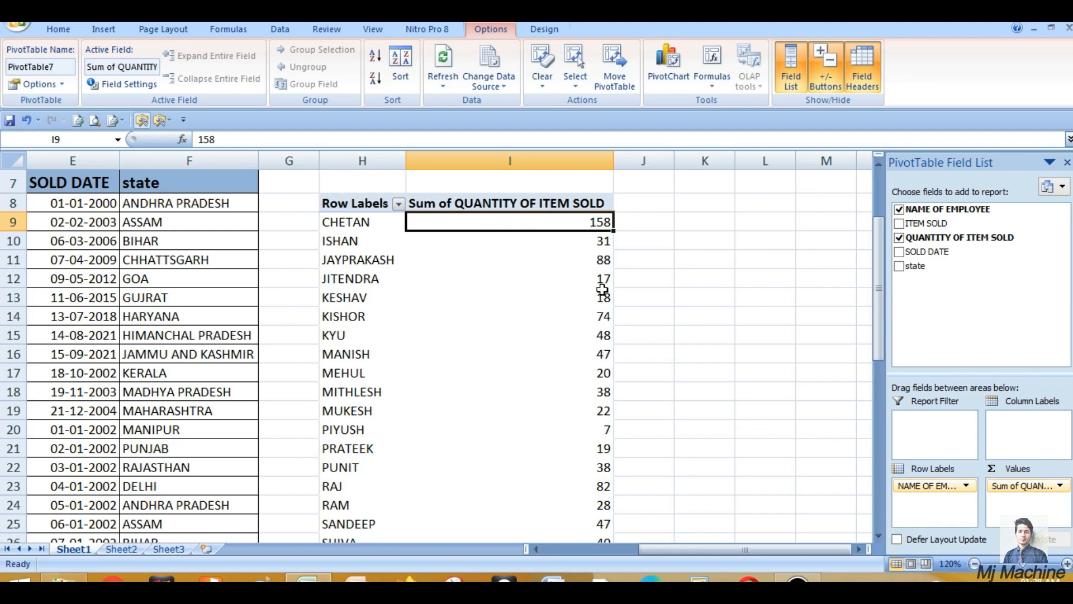
Add ITEM SOLD below NAME OF EMPLOYEE in the row labels and inspect the first employee's quantities per item.
mouse_move(602, 289)
left_click_drag(924, 225, 931, 501)
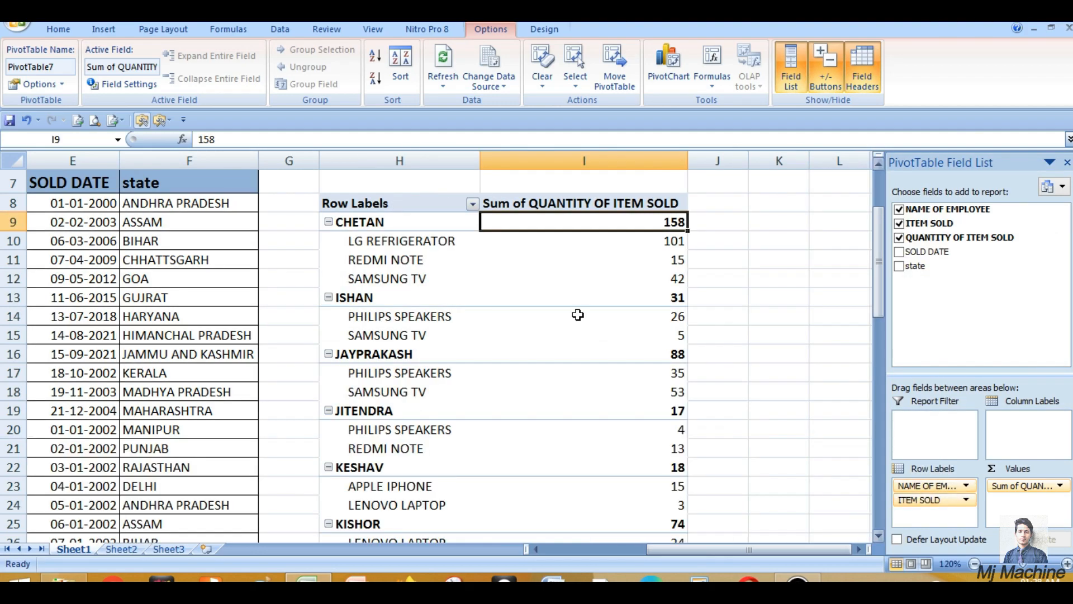
left_click(391, 242)
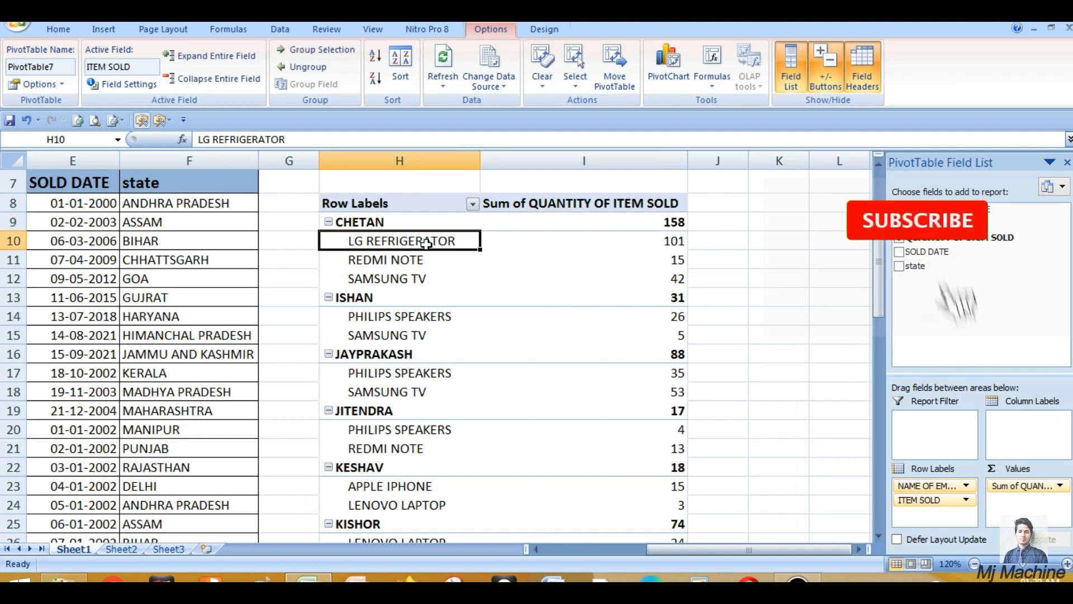
left_click(402, 267)
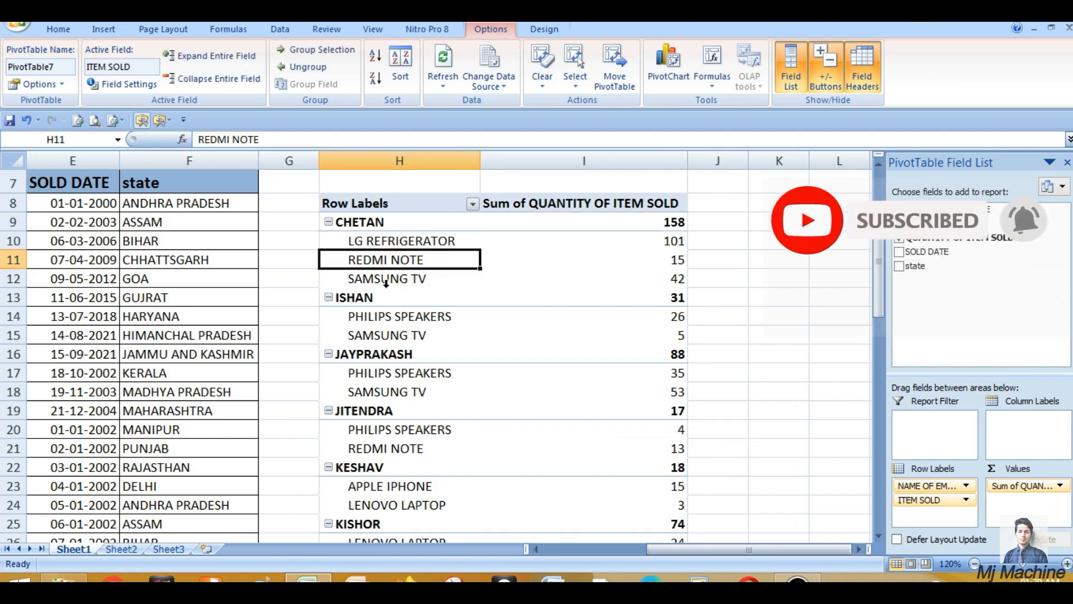
left_click(675, 246)
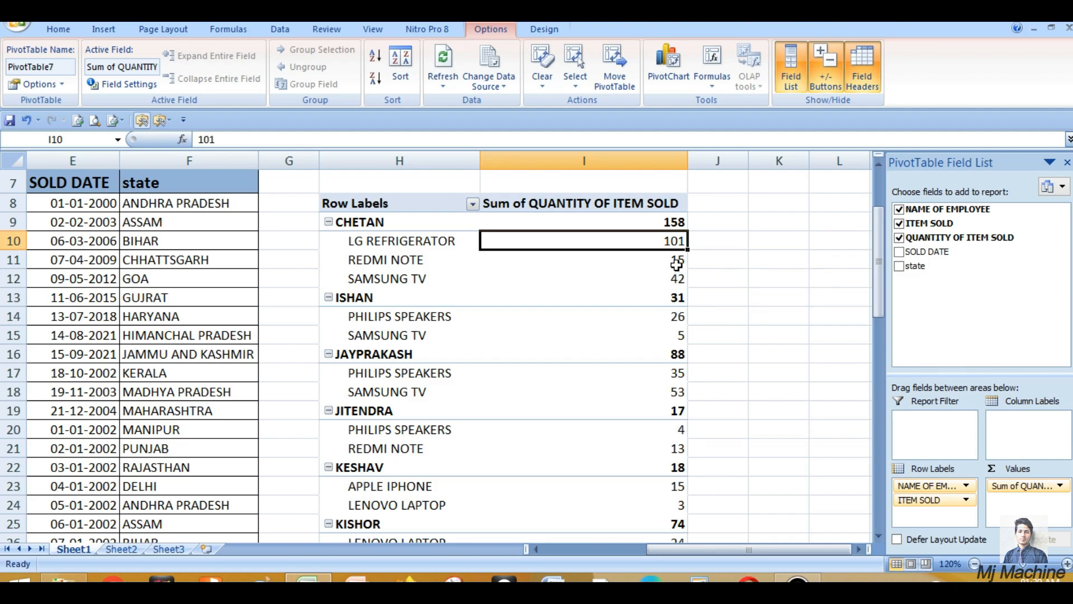
left_click(677, 262)
left_click(678, 280)
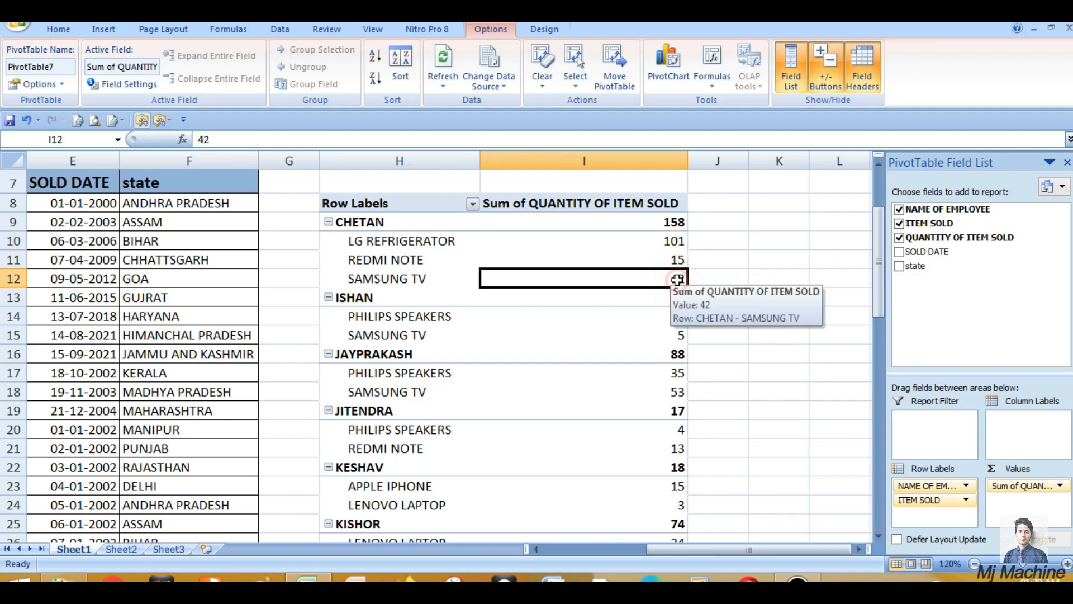
left_click(678, 223)
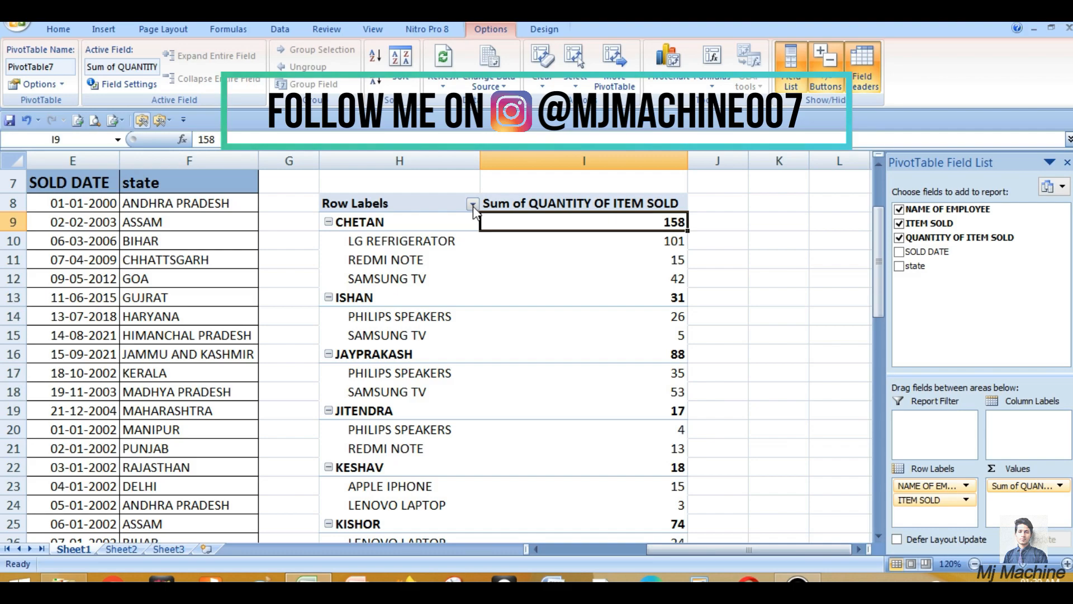
Sort the NAME OF EMPLOYEE row labels A to Z, try Z to A, and set them back to A to Z.
left_click(473, 205)
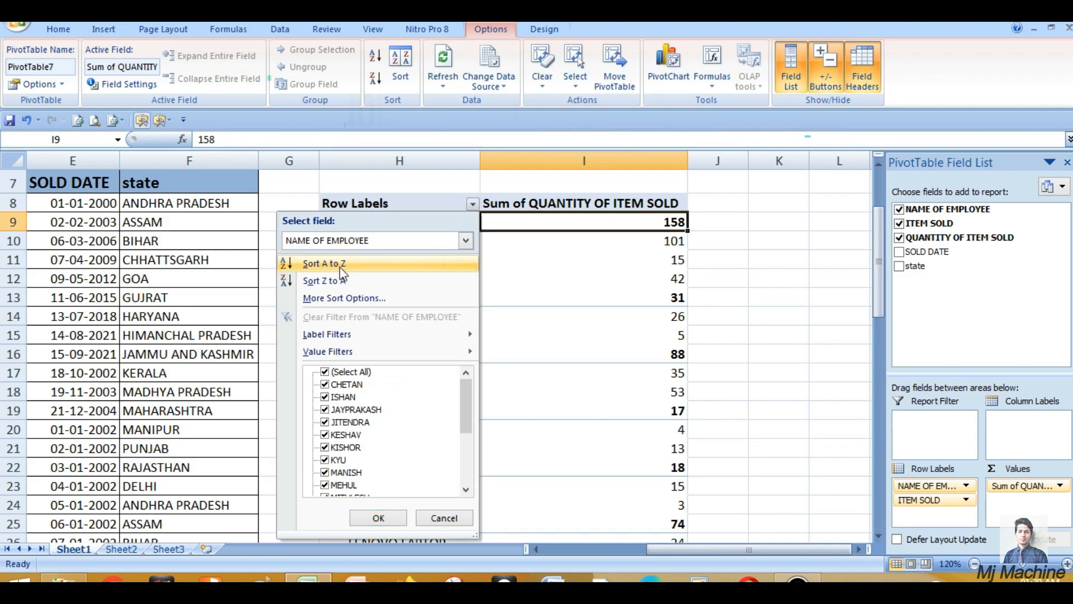
left_click(402, 264)
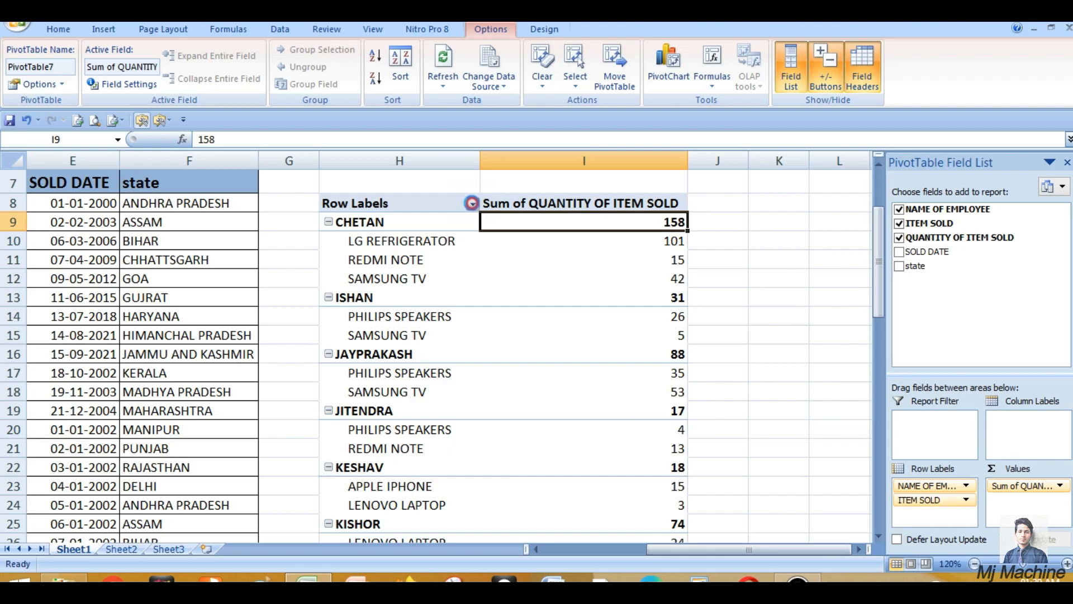
left_click(473, 204)
left_click(342, 282)
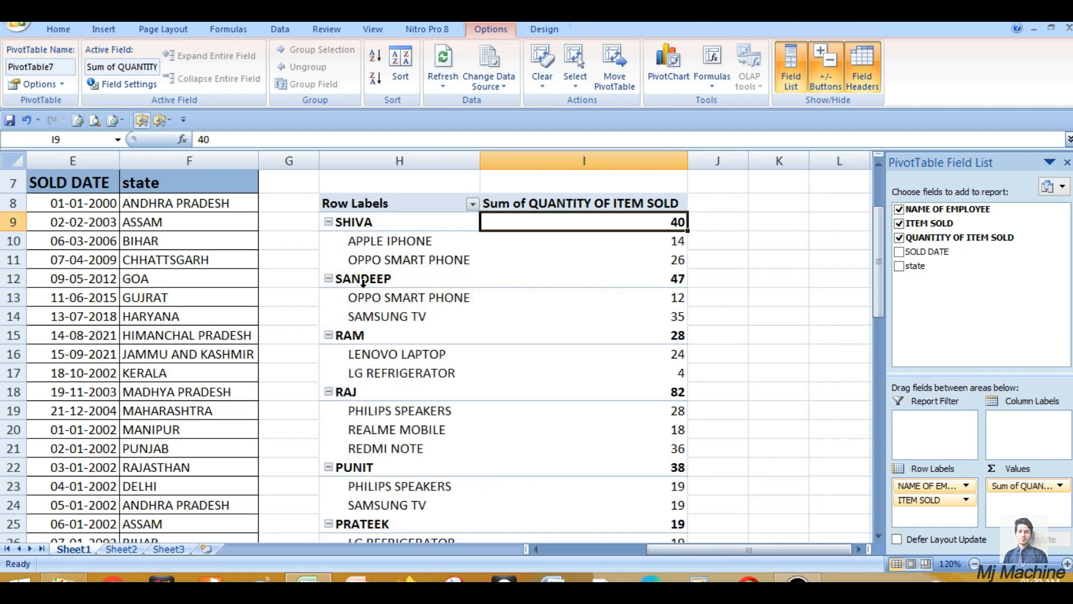
left_click(473, 204)
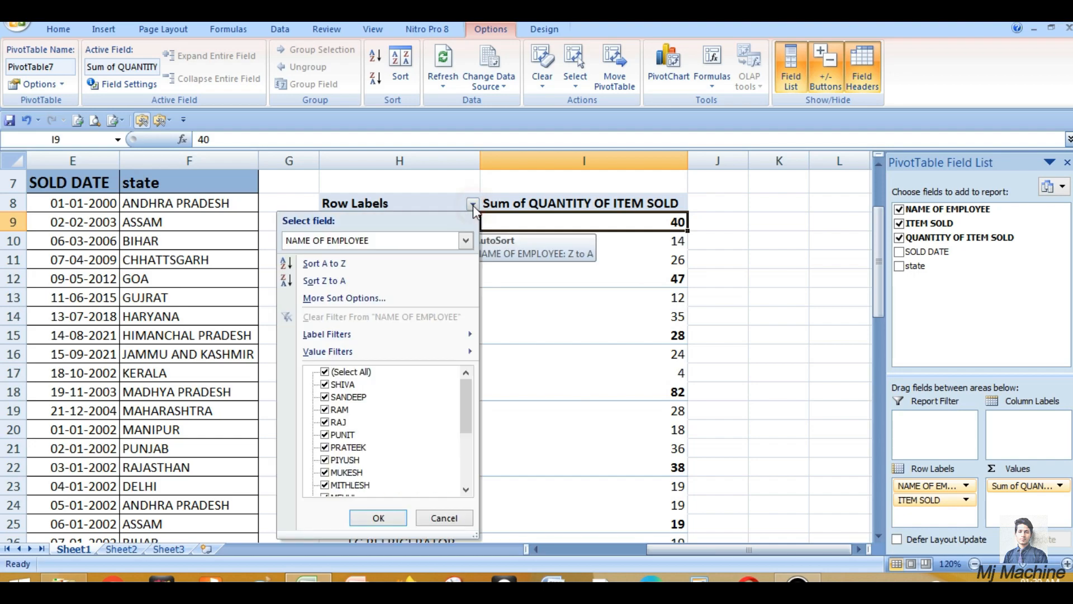
left_click(344, 265)
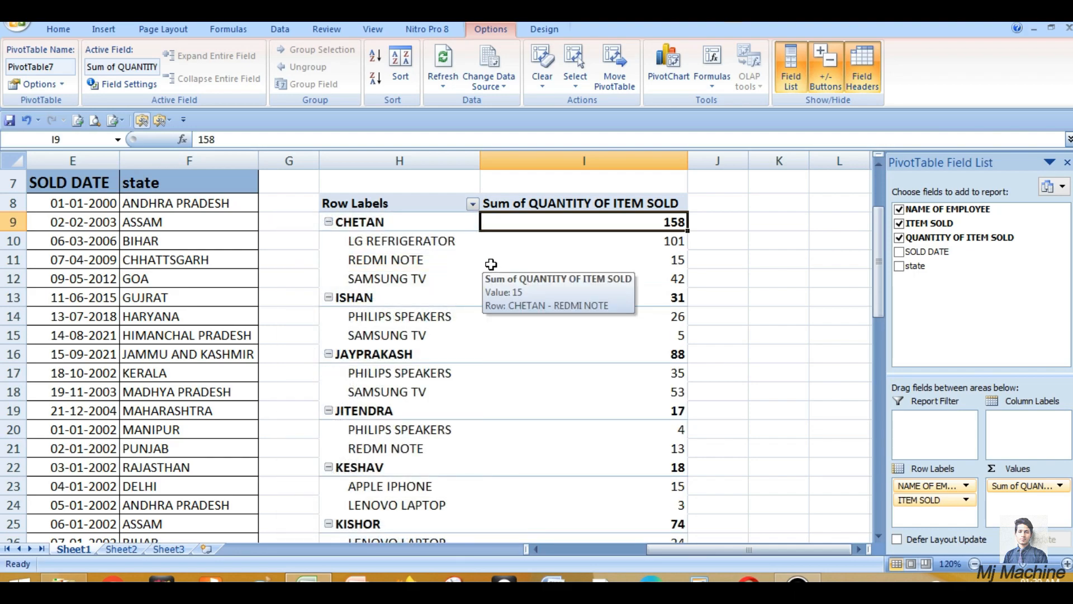
Add SOLD DATE and state as report filters above the pivot table.
mouse_move(501, 250)
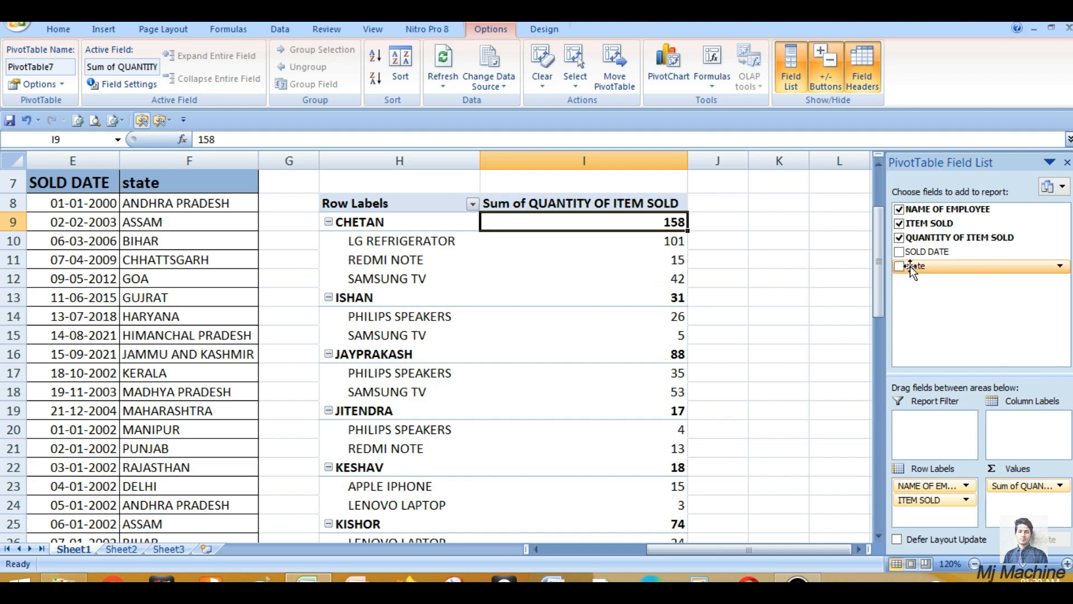
left_click_drag(935, 253, 933, 417)
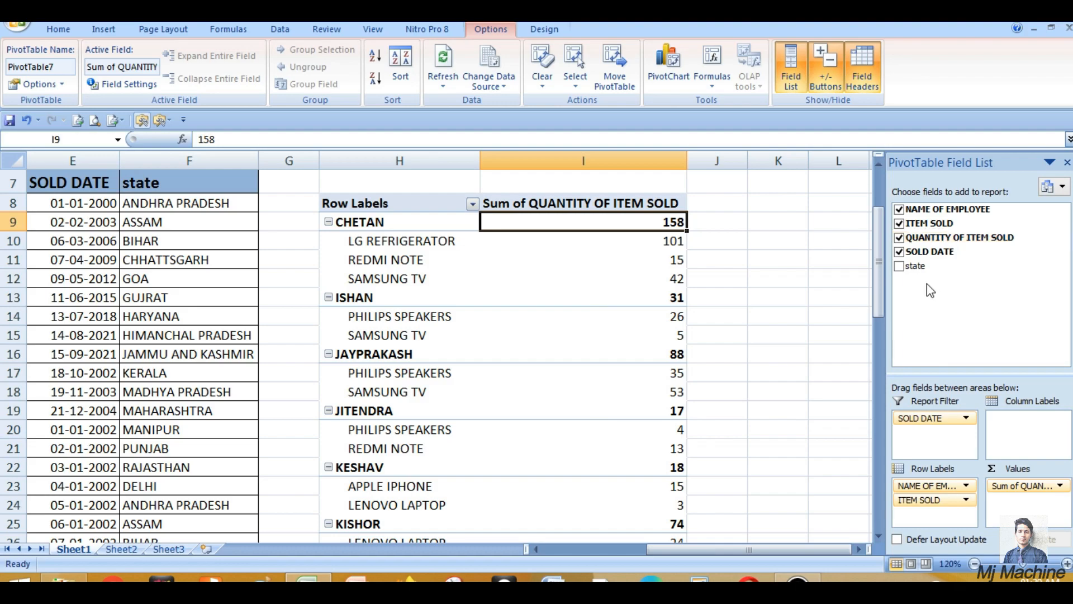
left_click_drag(921, 269, 938, 419)
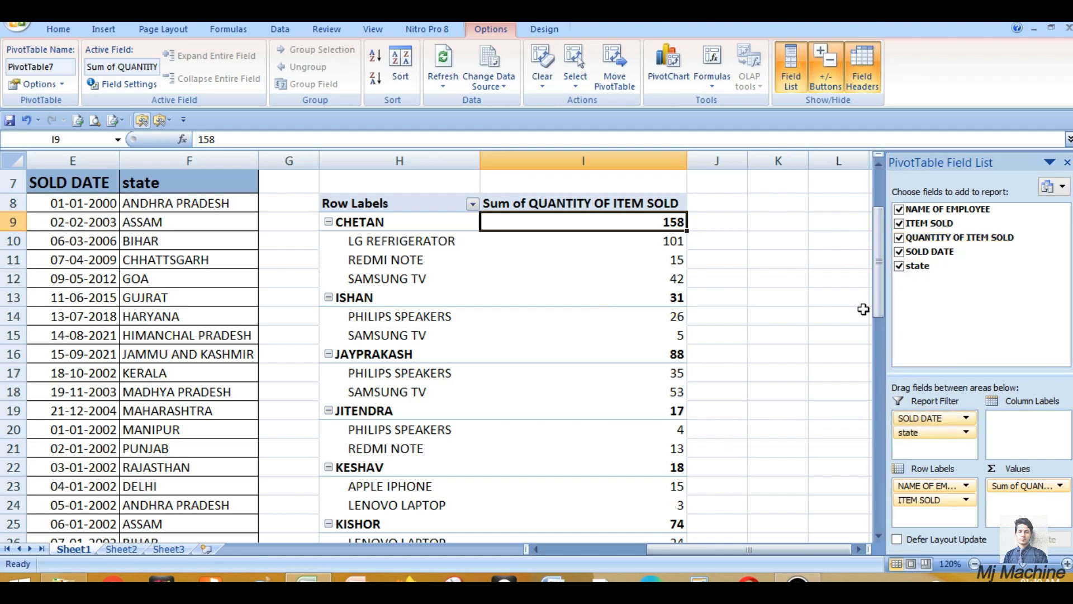
scroll(614, 222, "up", 1)
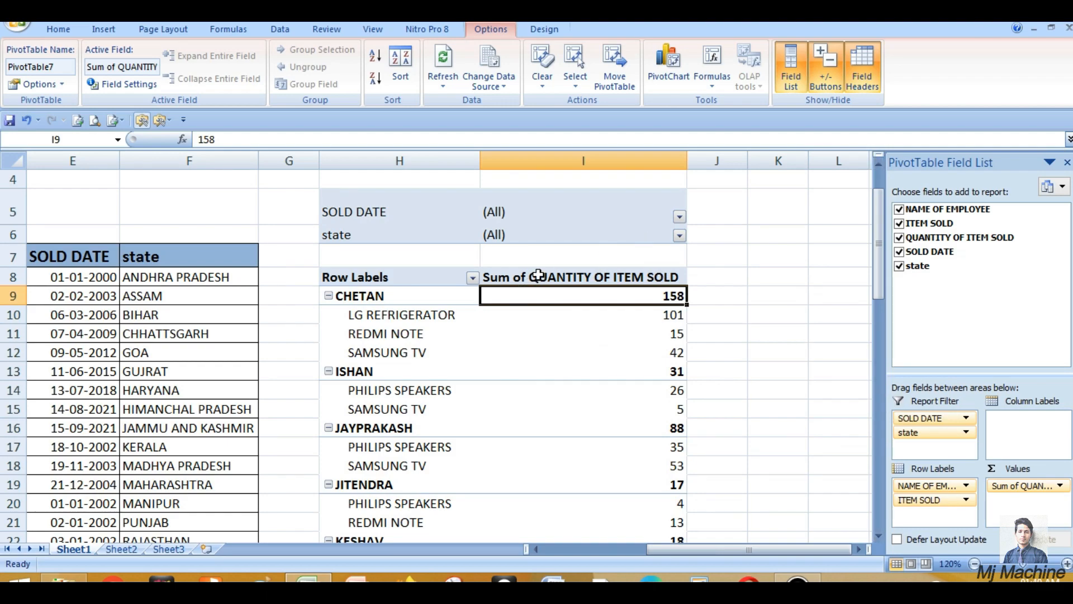
Filter the pivot table by SOLD DATE to 02-01-2002.
left_click(680, 217)
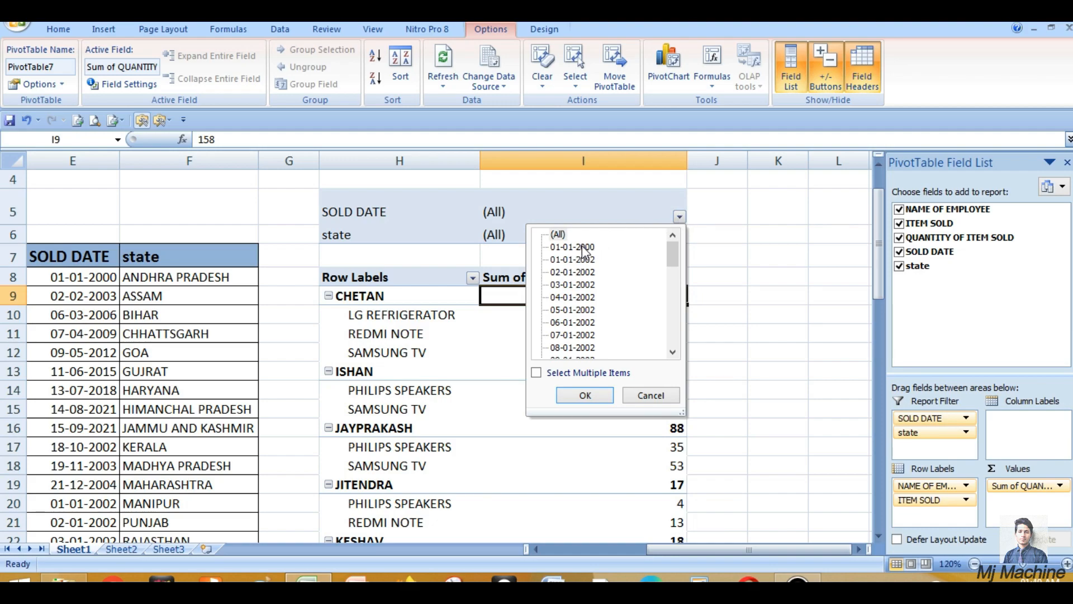
left_click(566, 273)
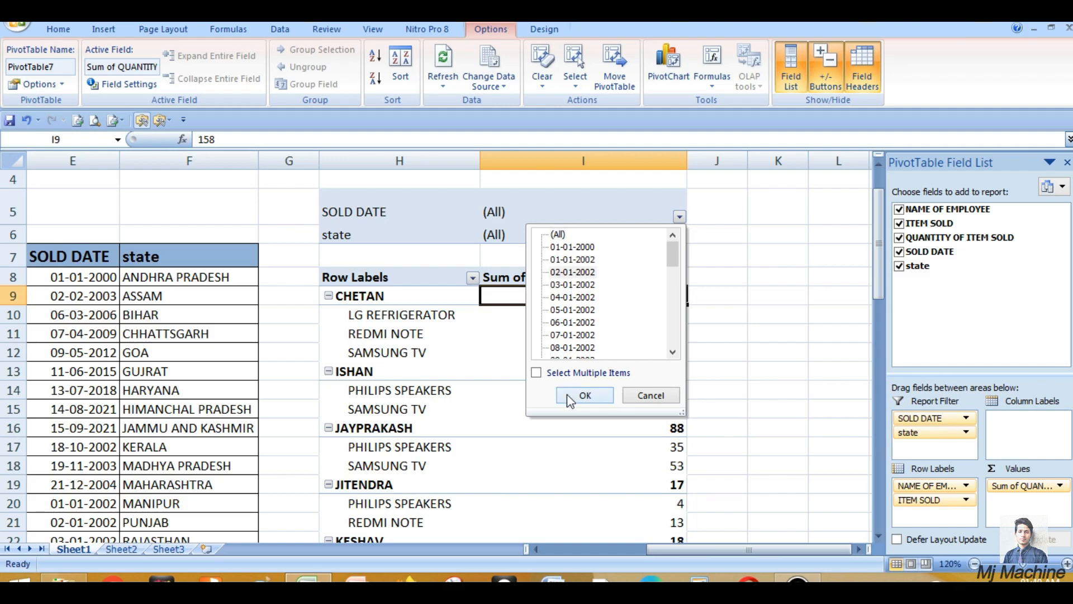
left_click(590, 395)
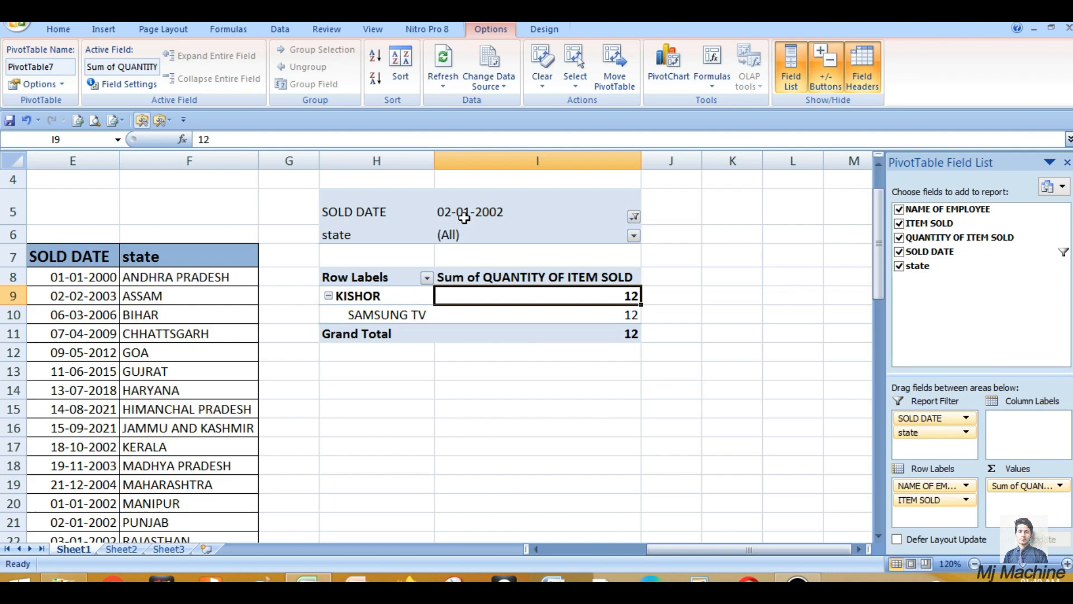
Reset the SOLD DATE report filter to (All) with multiple item selection enabled.
left_click(635, 218)
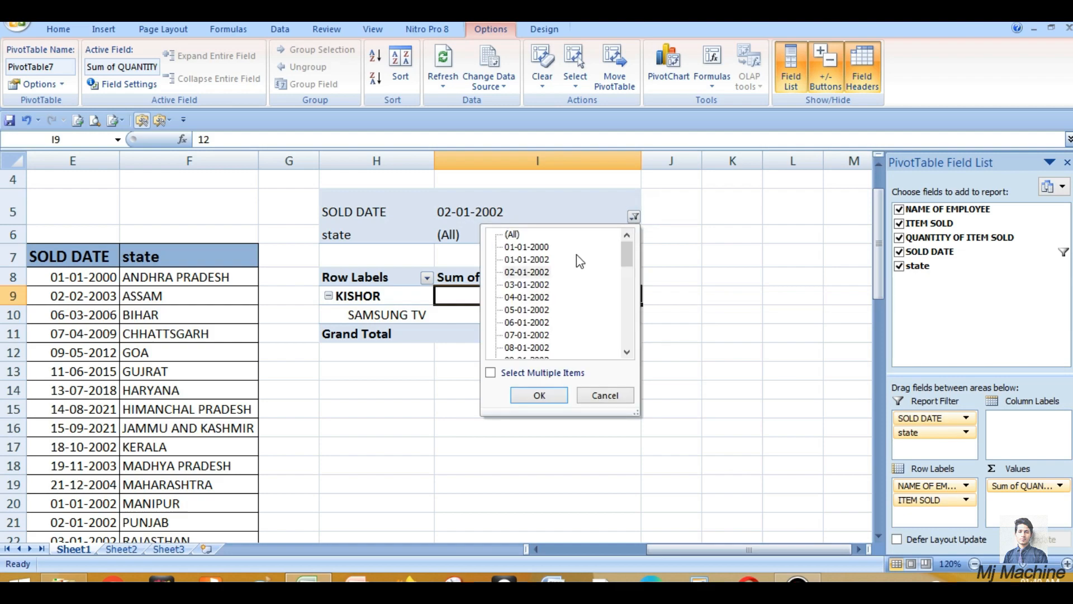
left_click(513, 235)
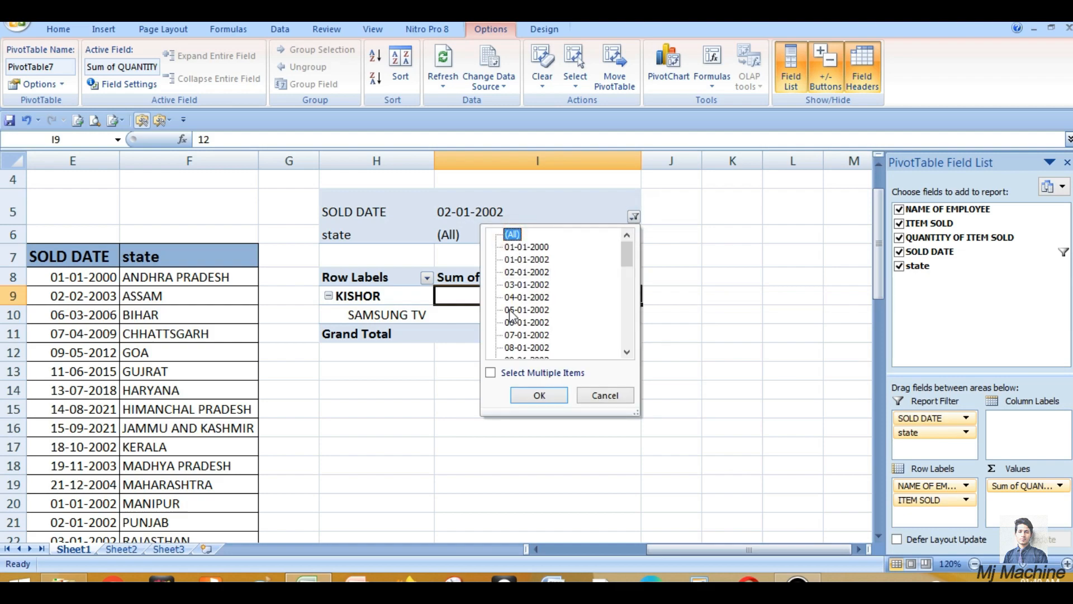
left_click(490, 373)
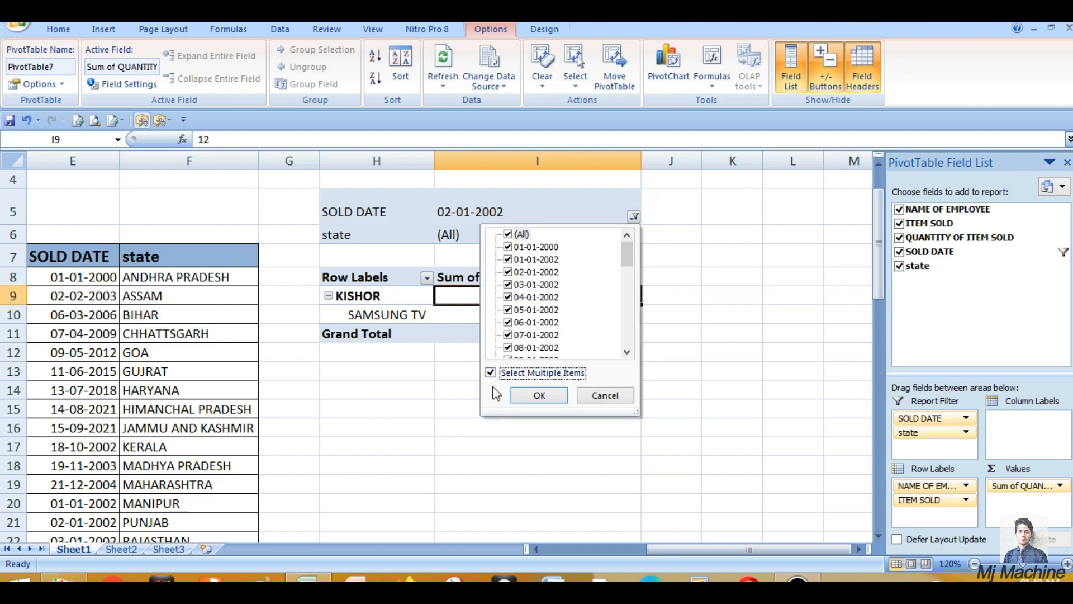
left_click(540, 395)
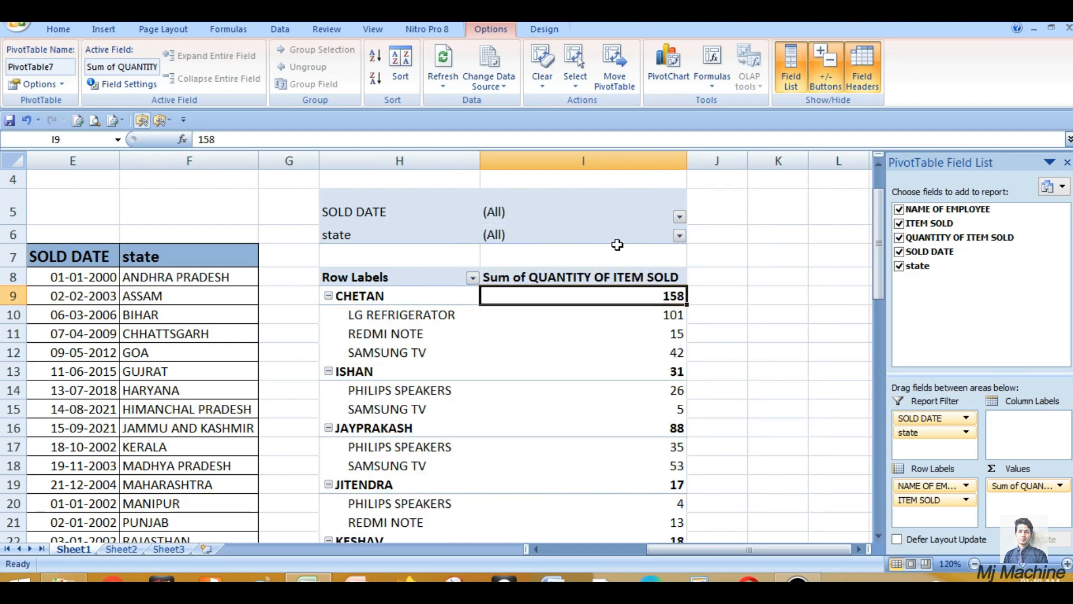
Filter the pivot table by state to DELHI.
left_click(680, 236)
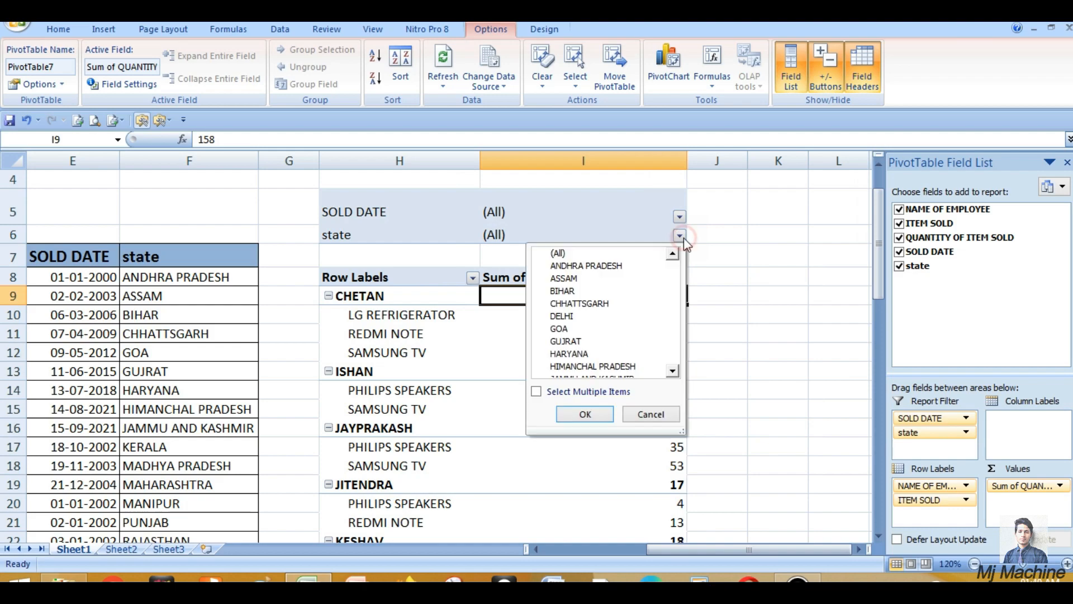
left_click(567, 316)
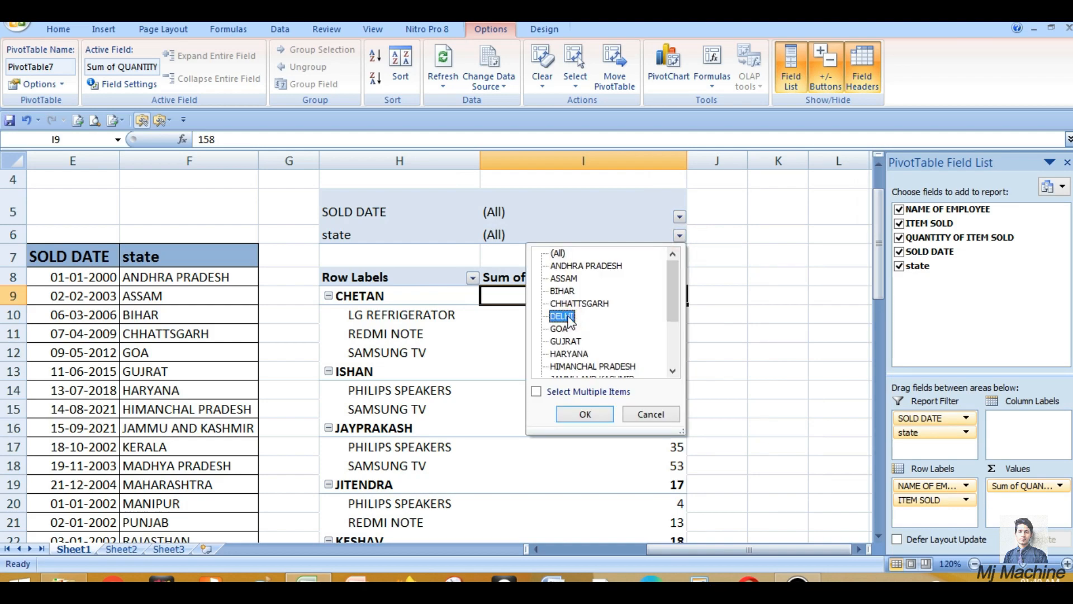
left_click(581, 416)
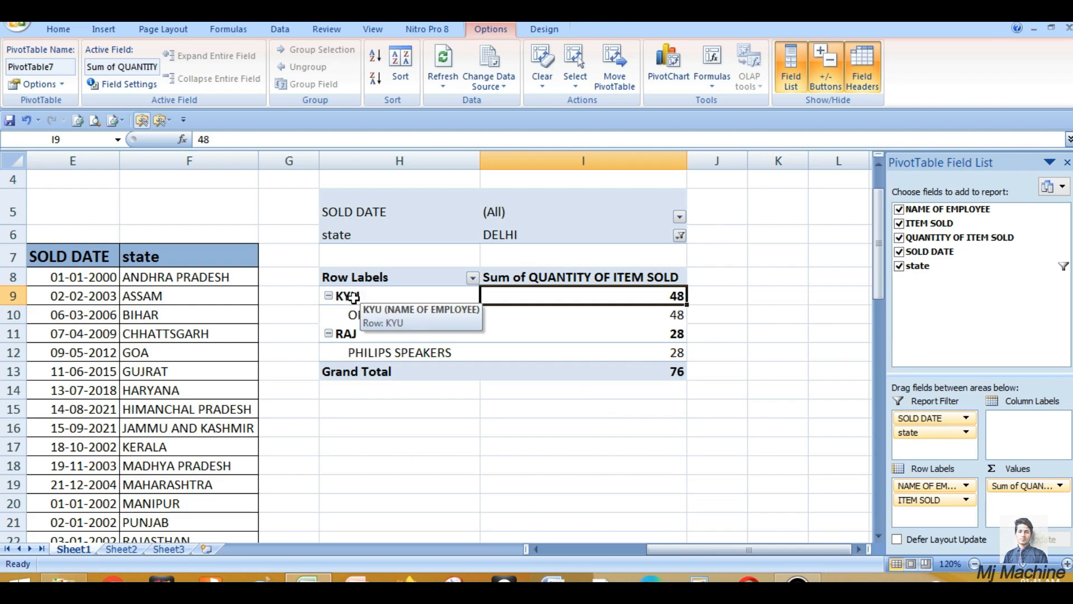
Restore the state report filter to (All) with multiple item selection enabled.
left_click(679, 237)
left_click(549, 255)
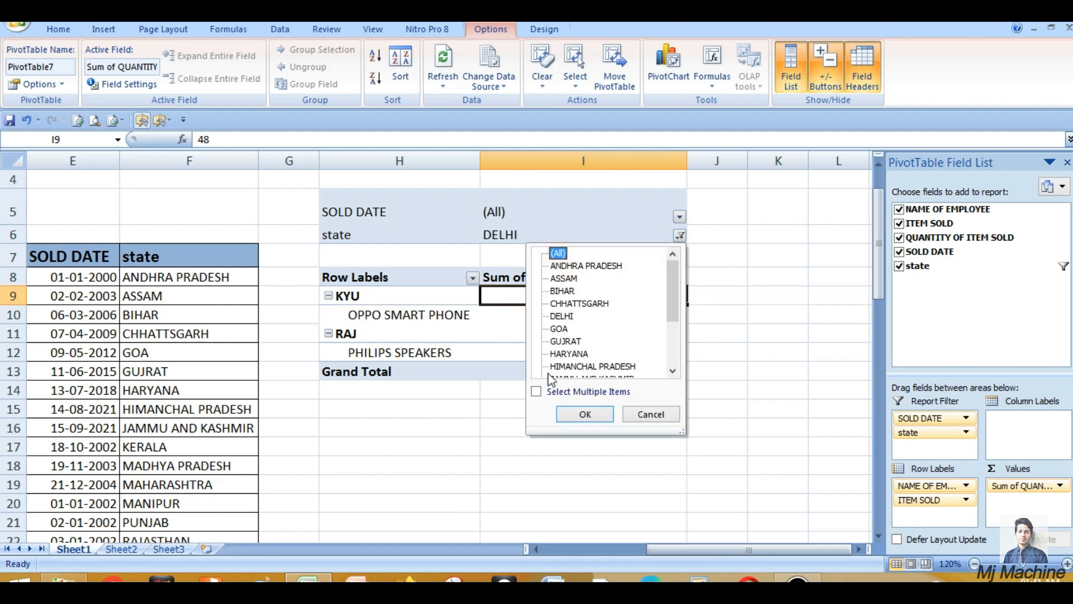
left_click(538, 391)
left_click(585, 413)
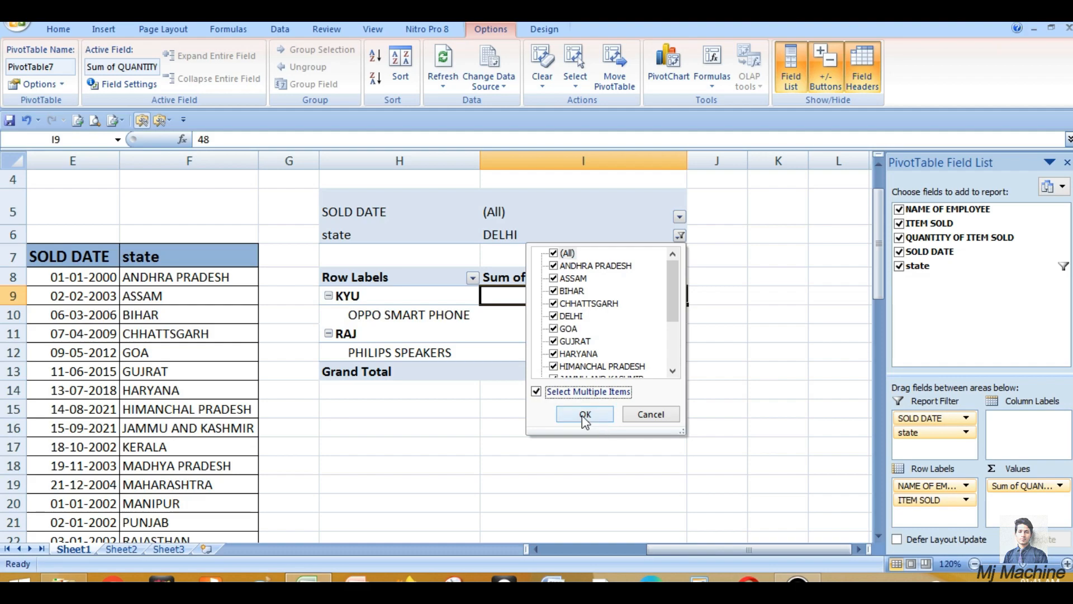
Review the unfiltered pivot table from the first employee's items down to the Grand Total row.
scroll(617, 338, "down", 3)
scroll(617, 338, "up", 3)
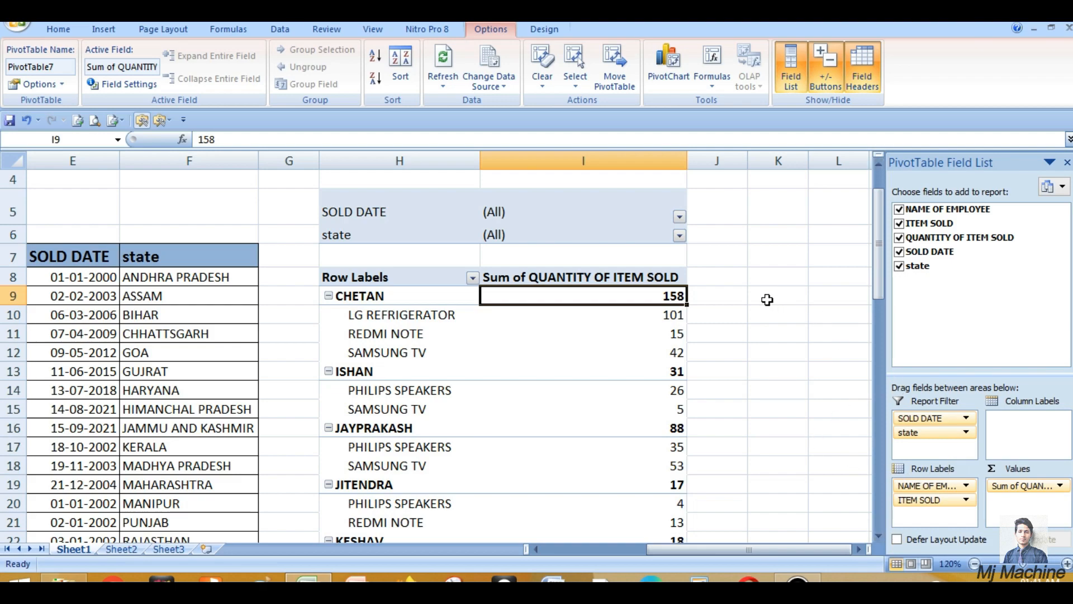
scroll(753, 289, "down", 9)
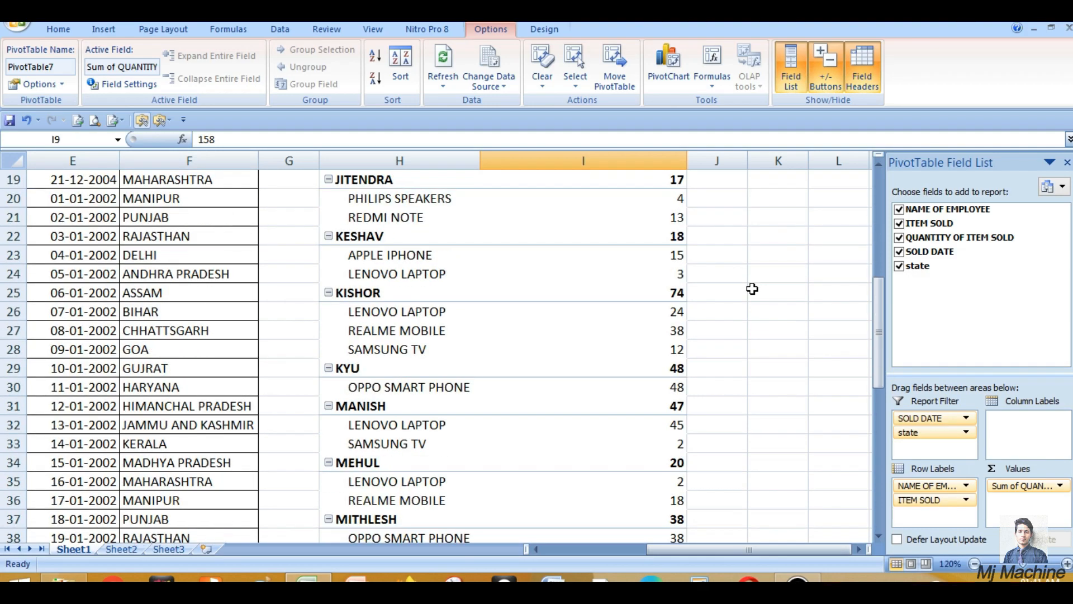
scroll(752, 289, "down", 6)
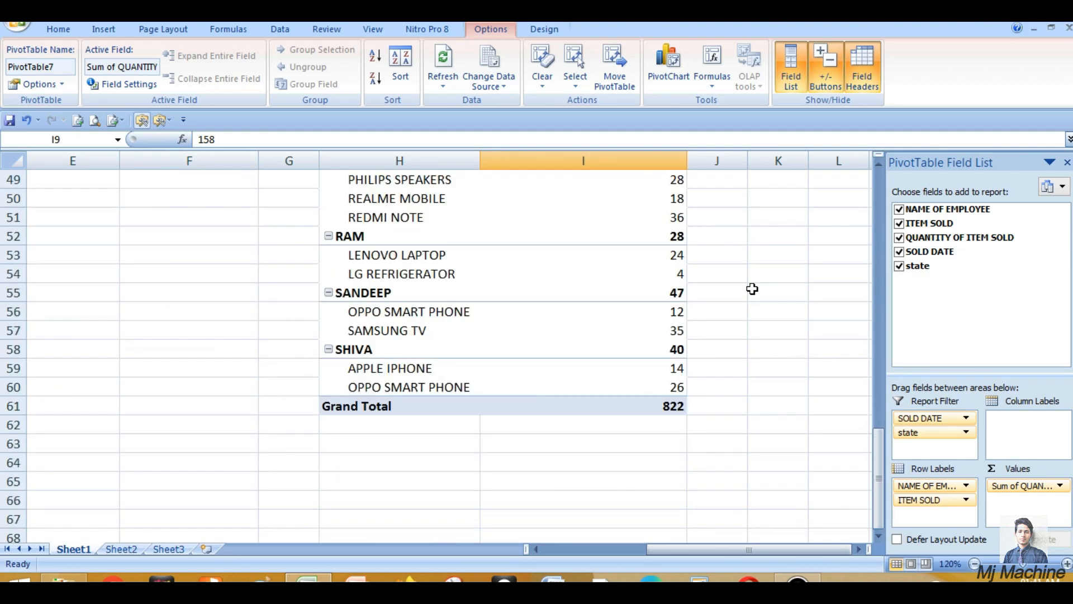
scroll(786, 323, "up", 8)
scroll(787, 323, "up", 7)
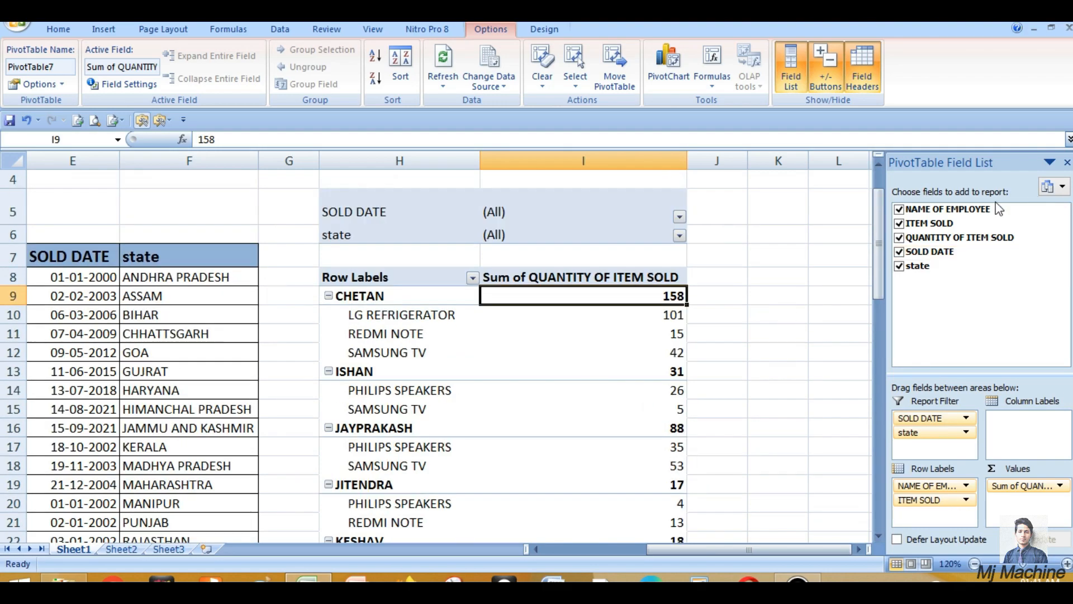
scroll(910, 171, "up", 1)
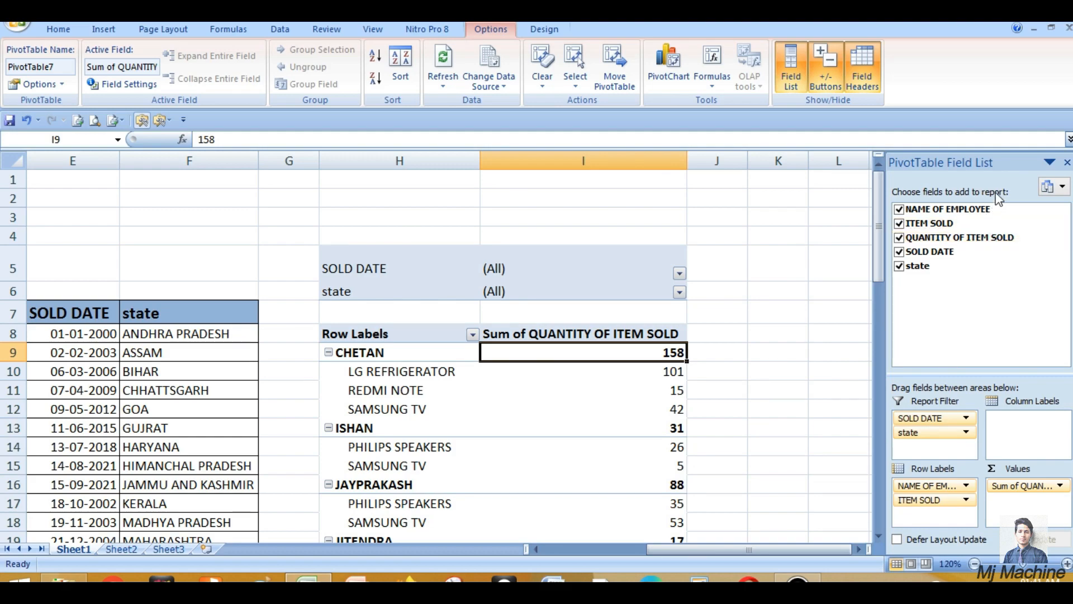
Select a cell outside the pivot table and return to it, closing and redisplaying the PivotTable Field List.
left_click(763, 239)
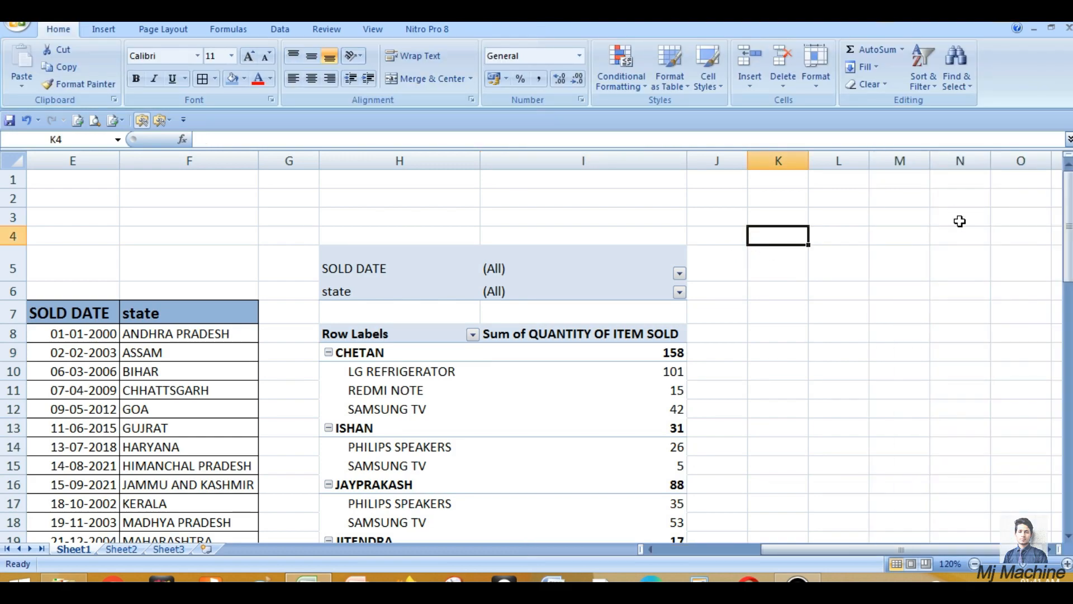
left_click(607, 281)
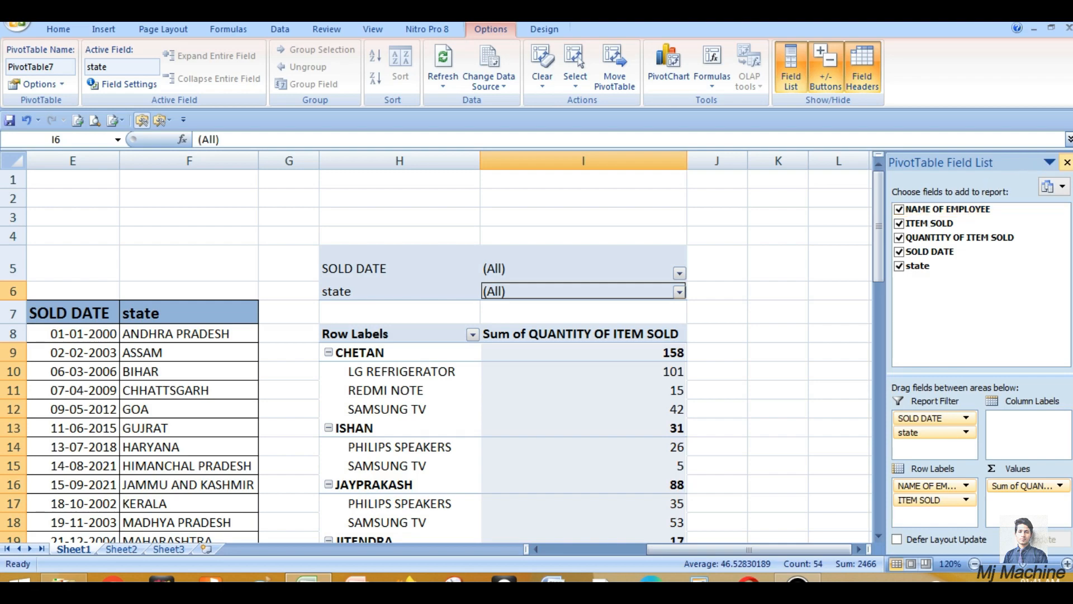
left_click(1068, 164)
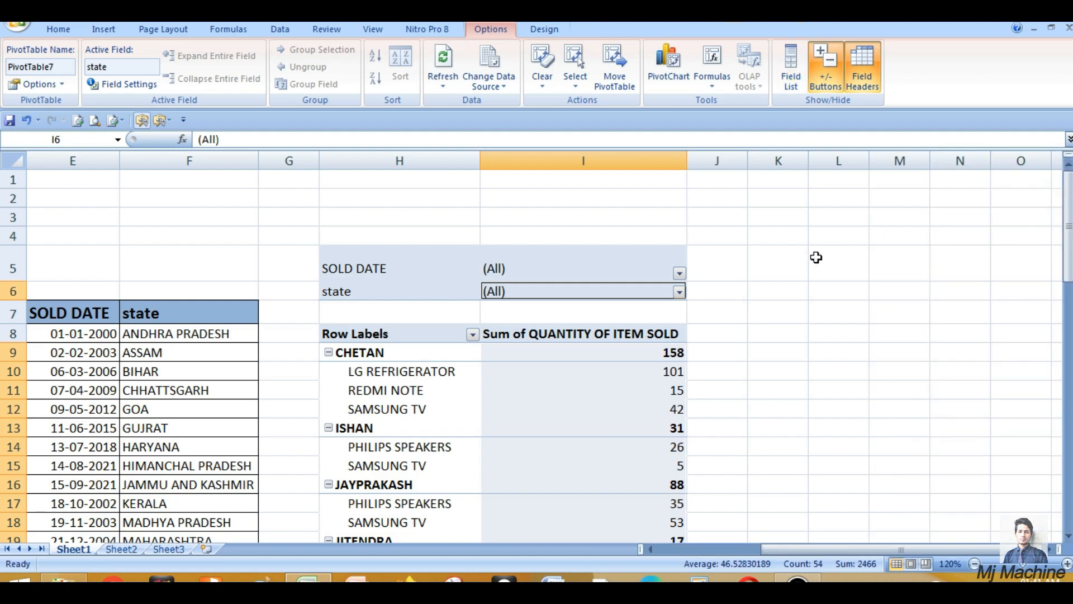
left_click(617, 268)
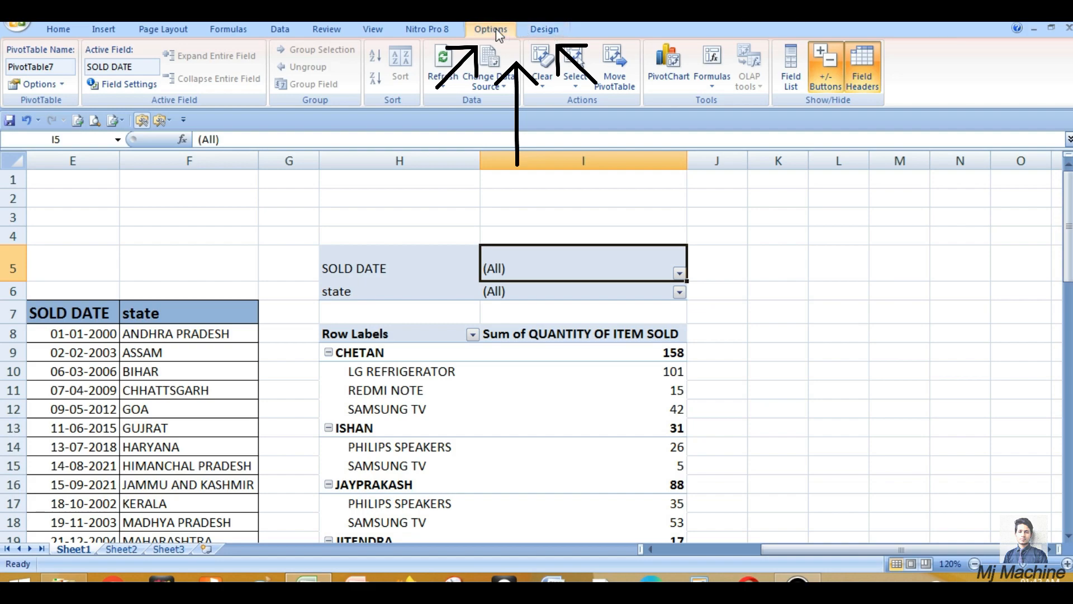
left_click(792, 83)
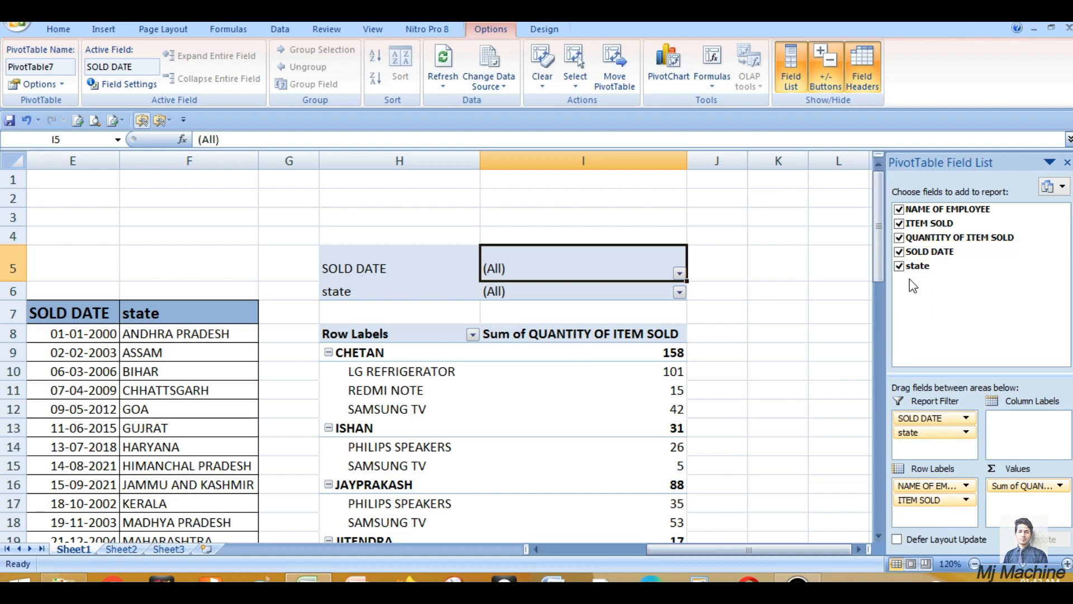
Insert a 100% Stacked Column in 3-D PivotChart and move it below the pivot table's Grand Total row.
scroll(752, 273, "down", 18)
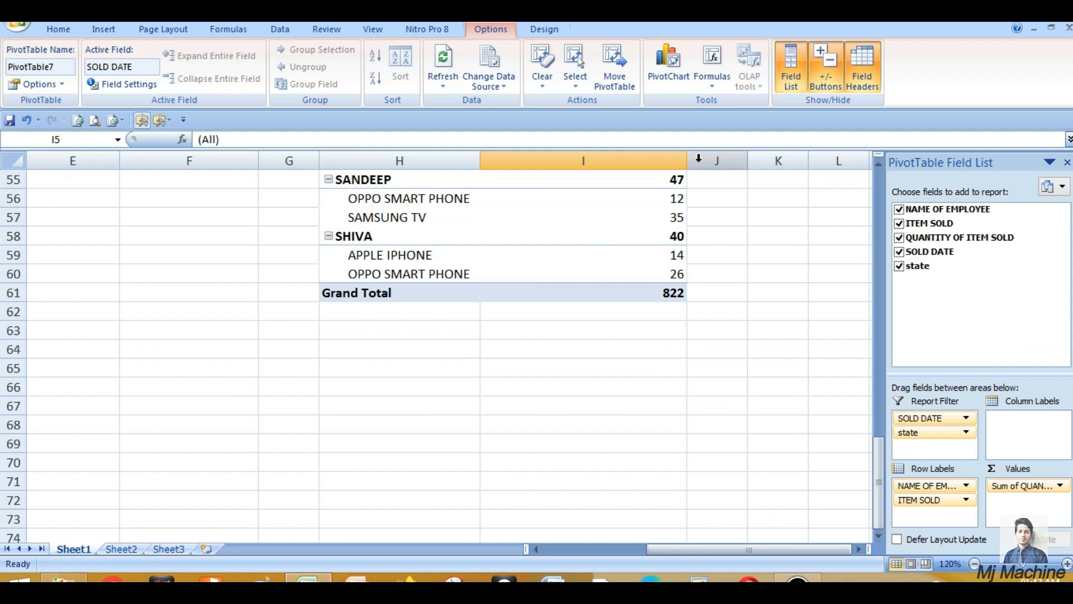
left_click(668, 75)
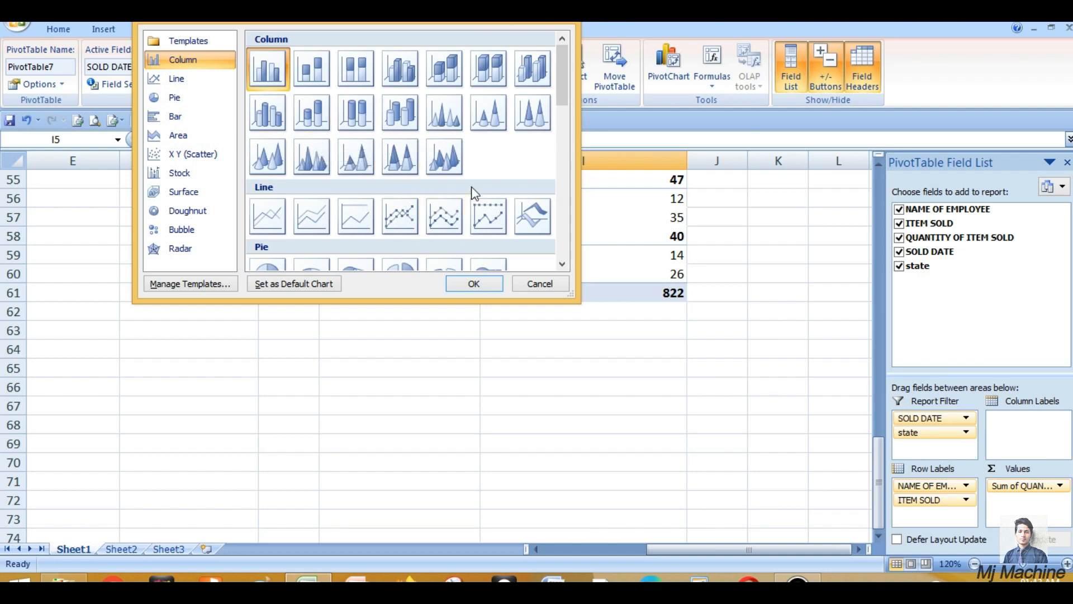
mouse_move(562, 95)
left_mouse_down()
mouse_move(557, 137)
mouse_move(565, 87)
left_mouse_up()
left_click(488, 73)
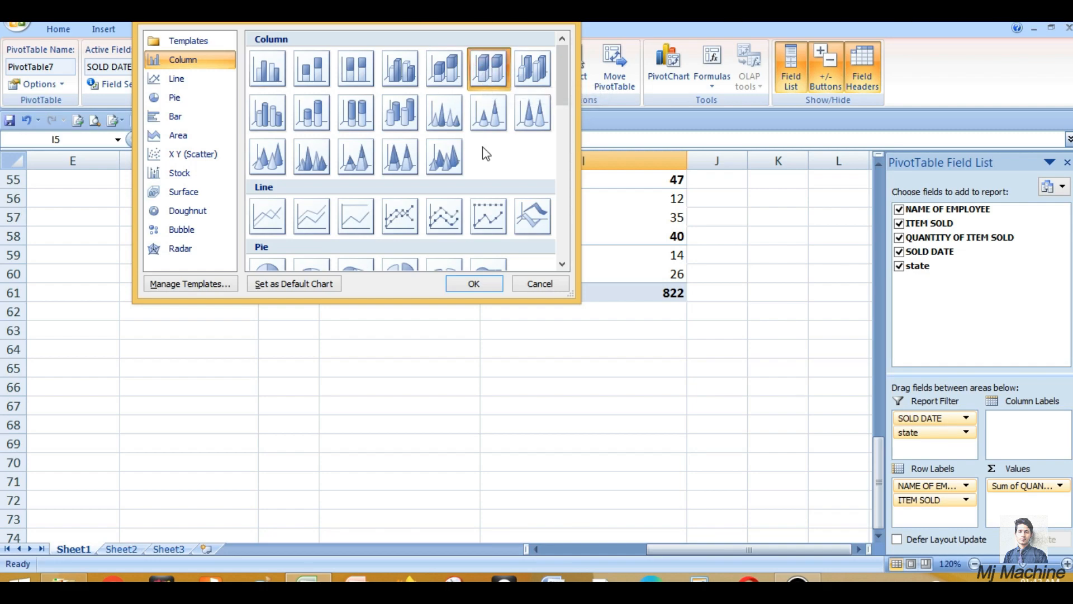
left_click(474, 284)
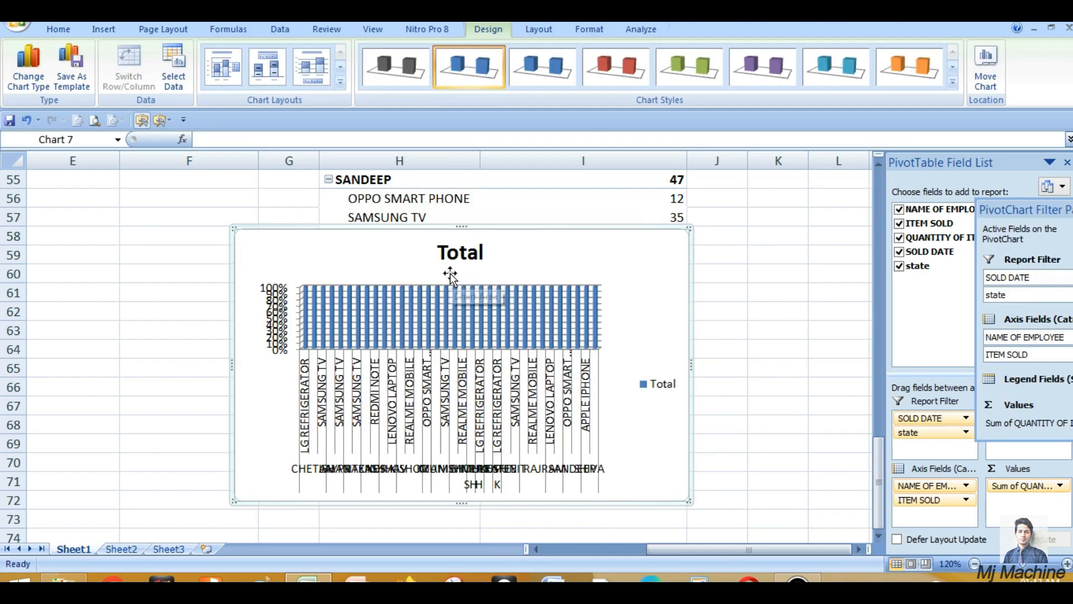
left_click_drag(354, 266, 356, 380)
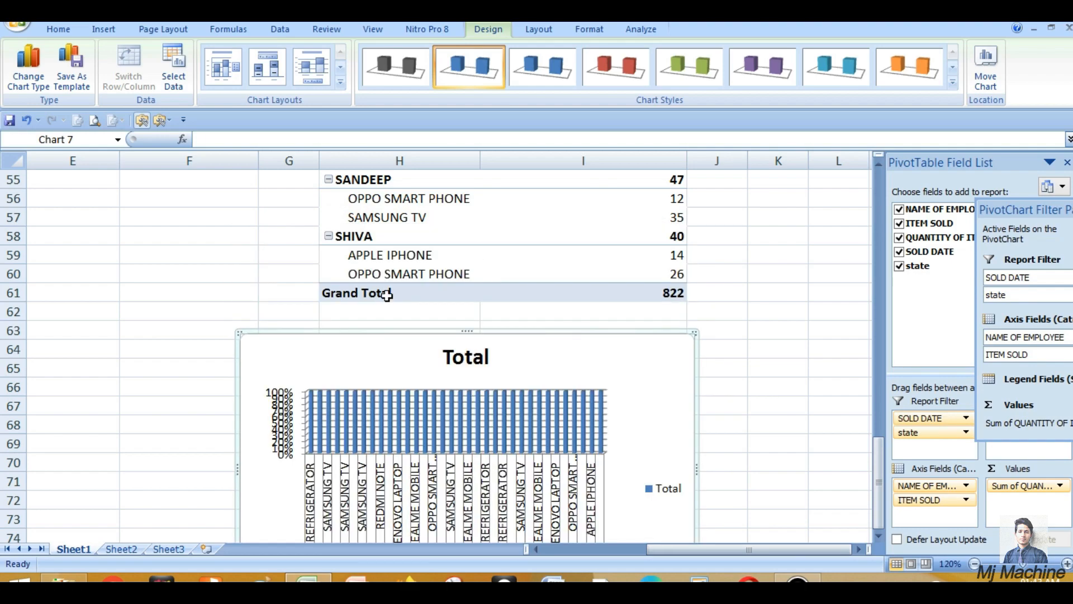
scroll(386, 292, "down", 3)
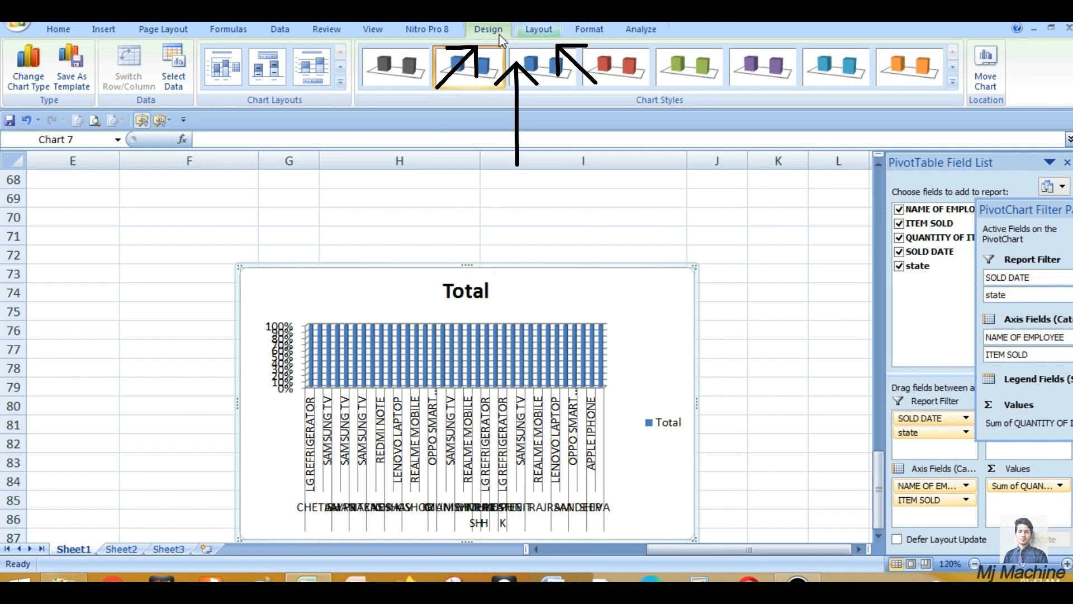
left_click(536, 31)
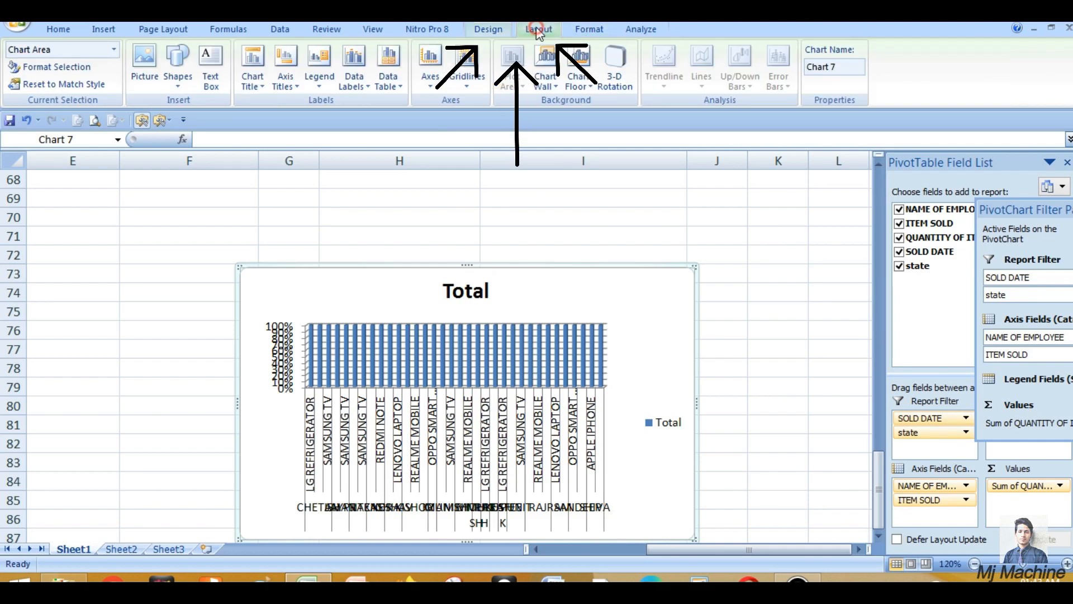
left_click(593, 29)
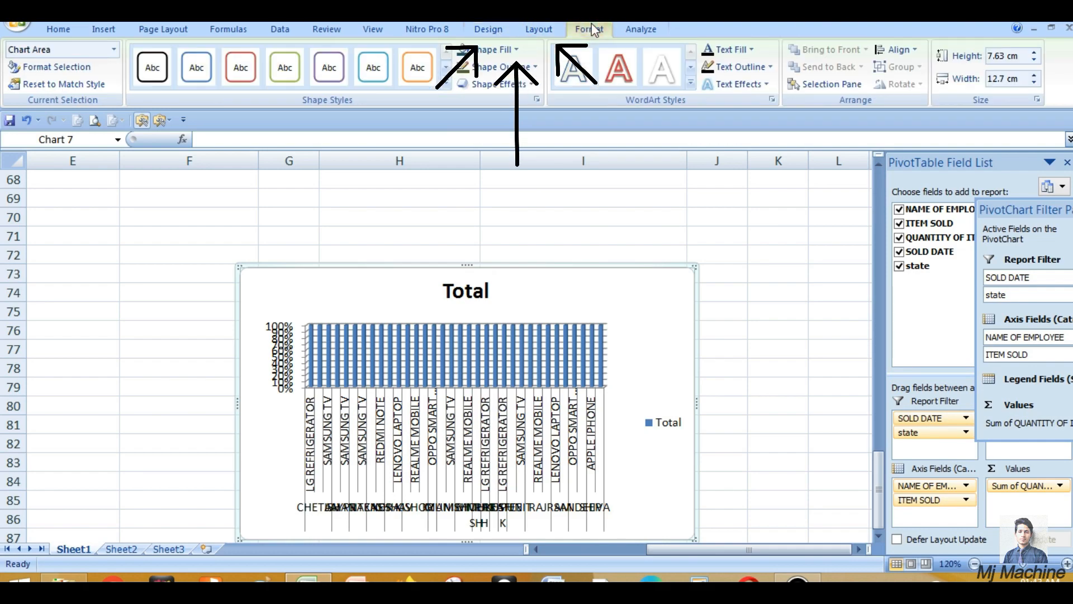
left_click(653, 34)
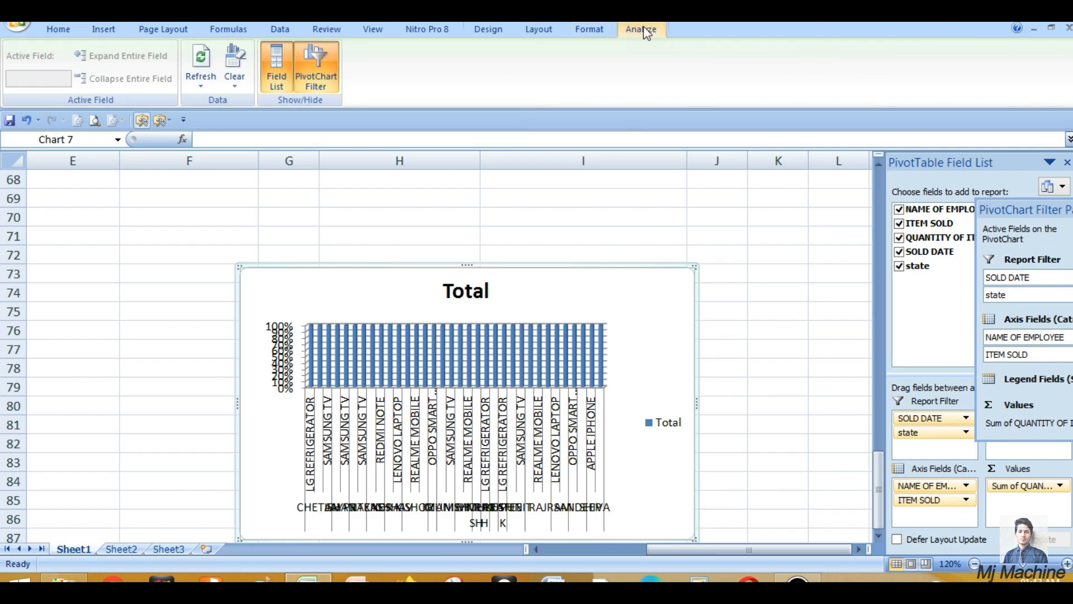
Apply the chart style with a black background and blue columns to the PivotChart.
left_click(486, 30)
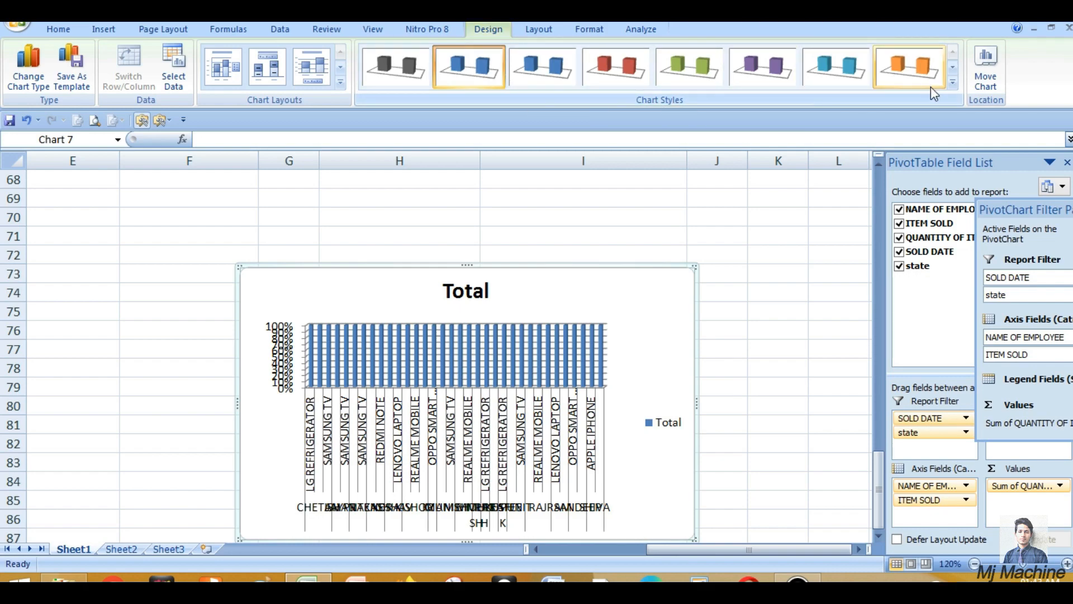
left_click(952, 84)
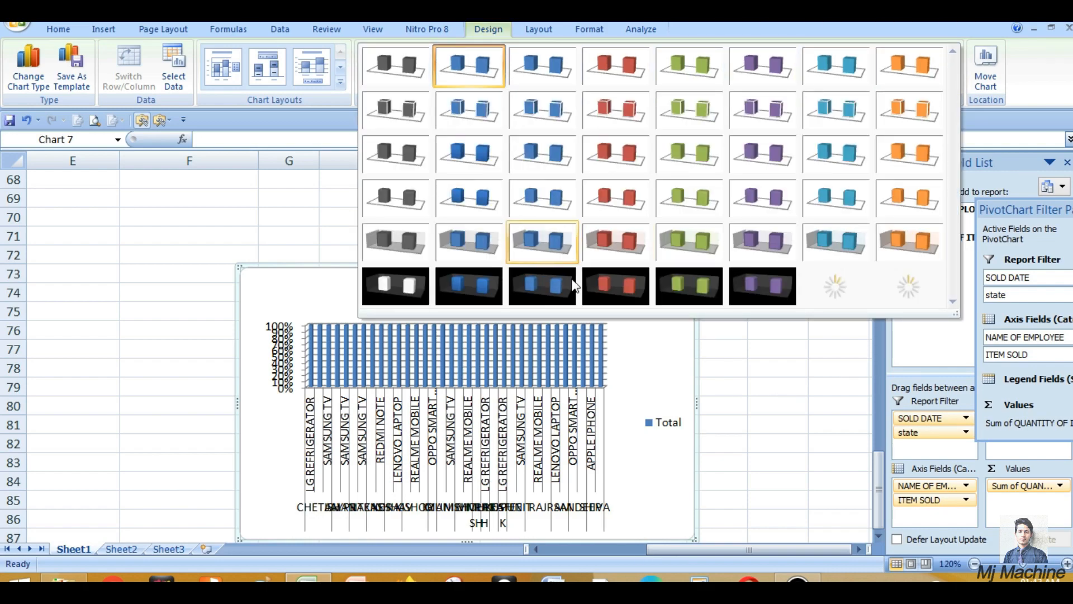
left_click(477, 281)
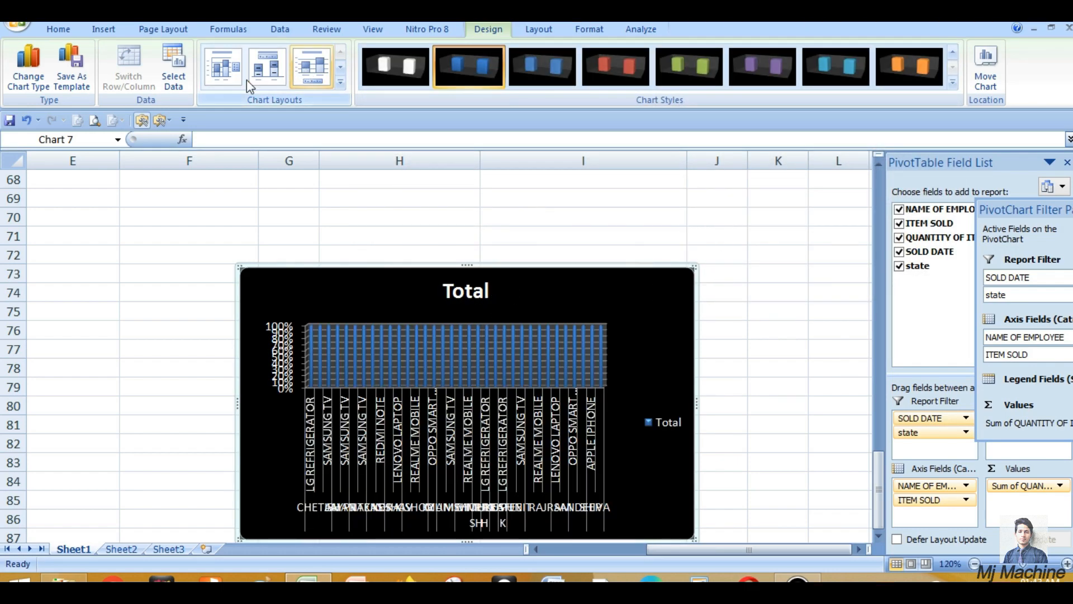
Change the PivotChart's type to Stacked Cone and enlarge the chart from its upper-right corner.
left_click(35, 85)
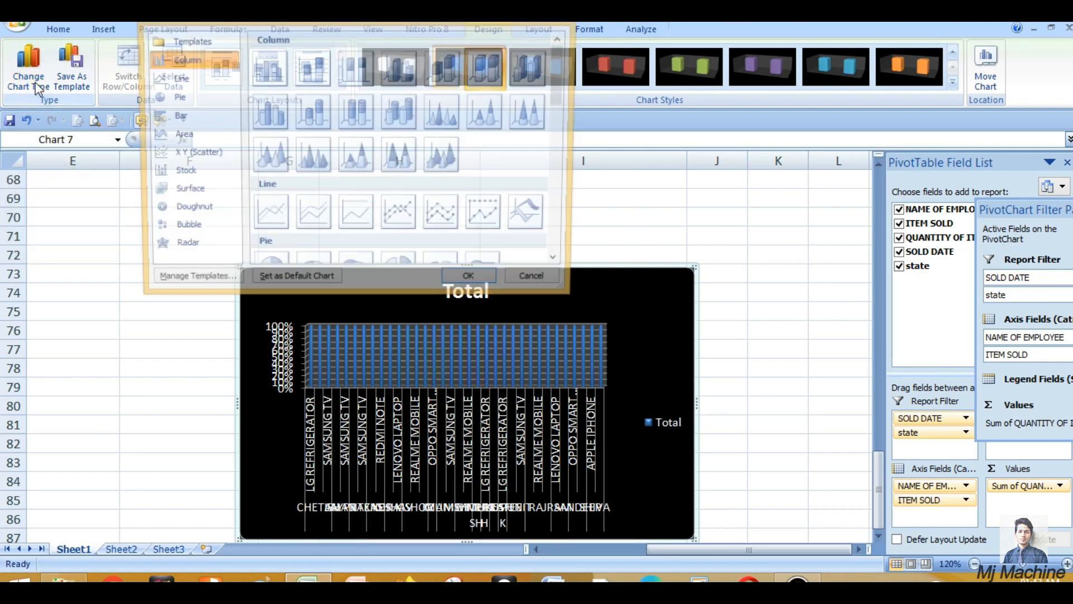
left_click(484, 120)
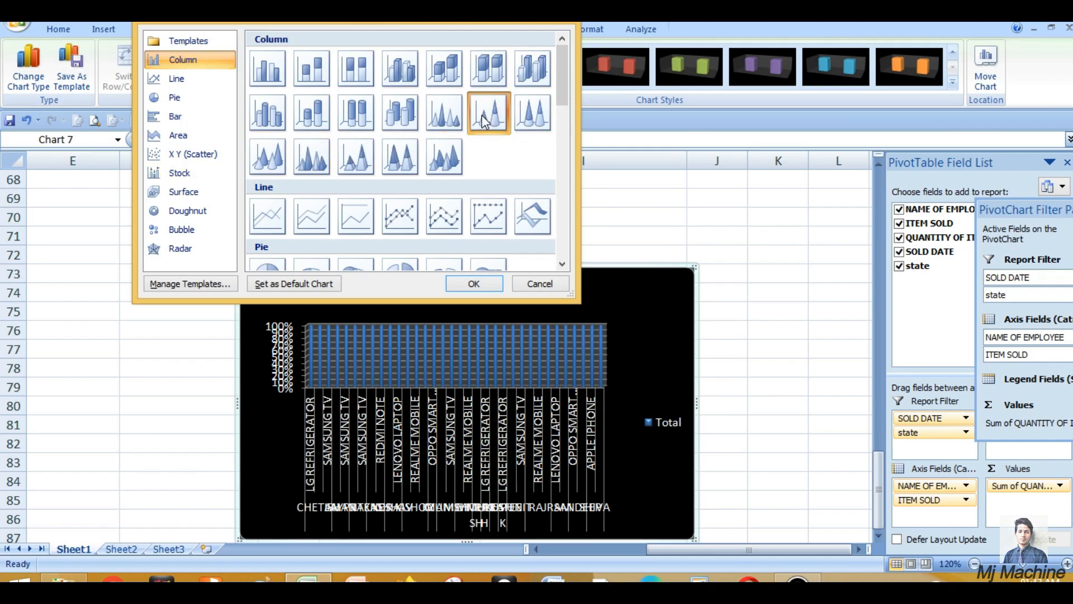
left_click(470, 283)
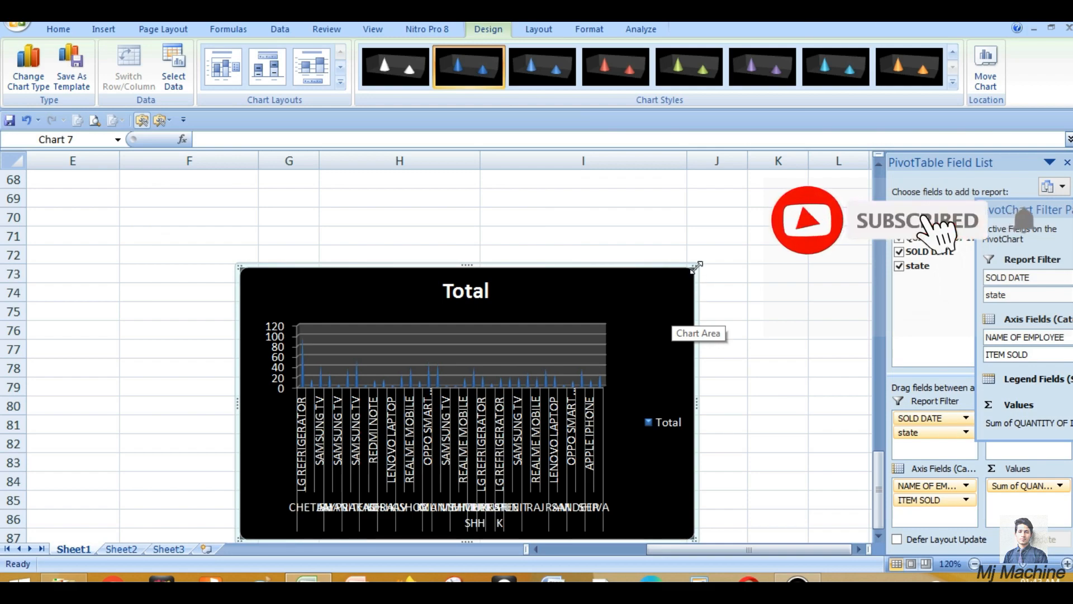
left_click_drag(696, 266, 708, 243)
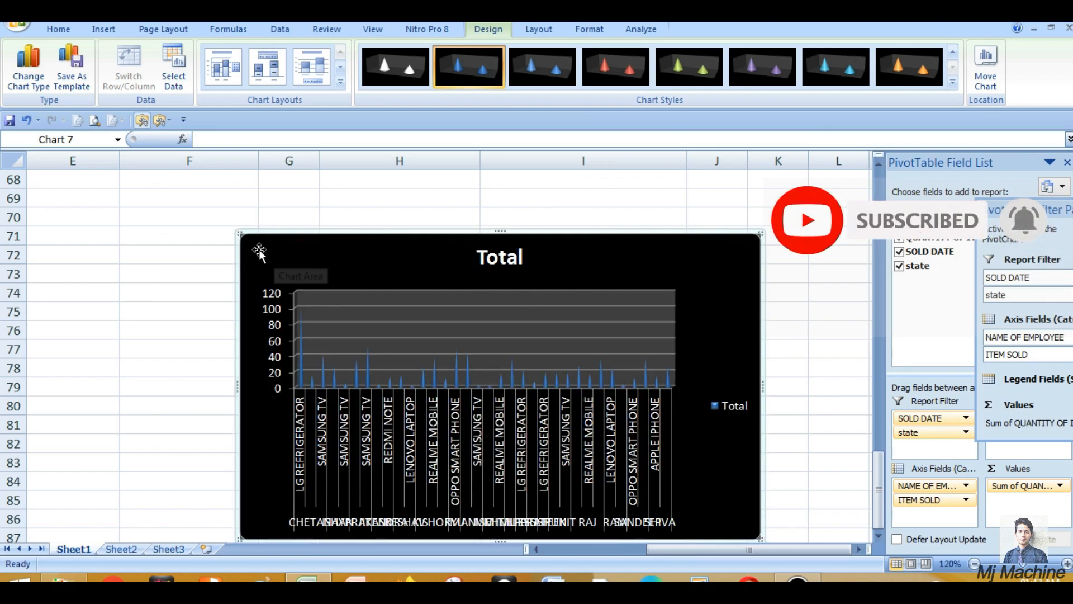
Set the PivotChart's title to a centered overlay title and change its text to PRODUCT.
scroll(548, 306, "down", 1)
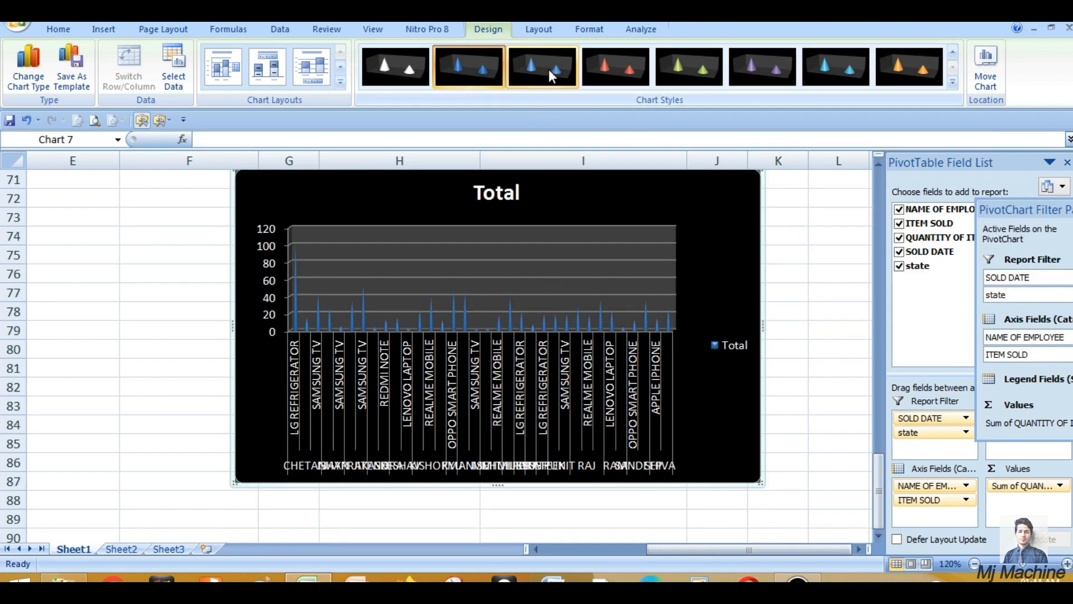
left_click(546, 33)
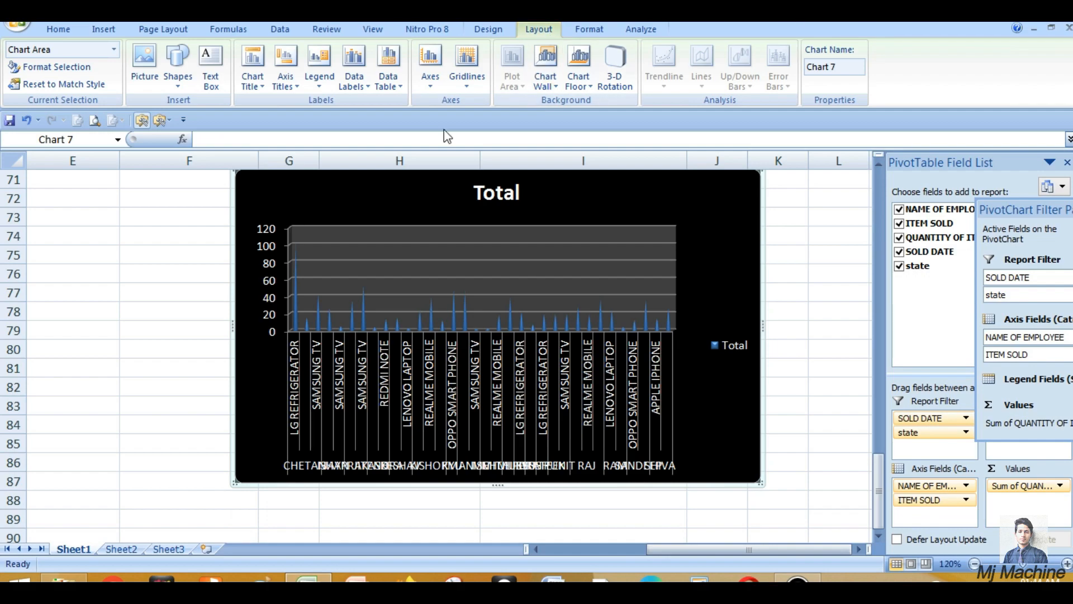
left_click(255, 69)
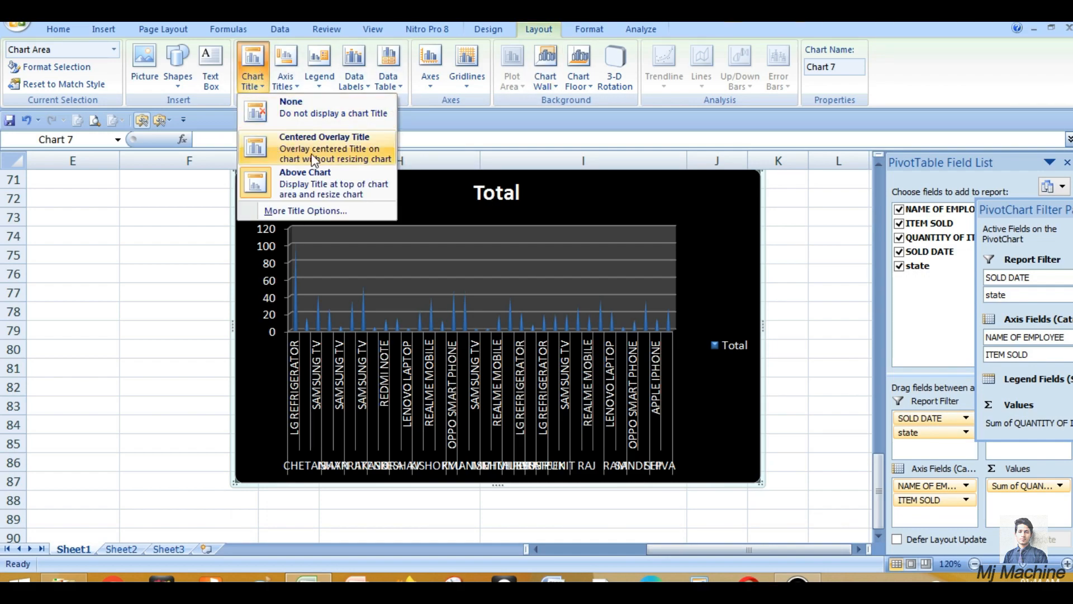
left_click(332, 147)
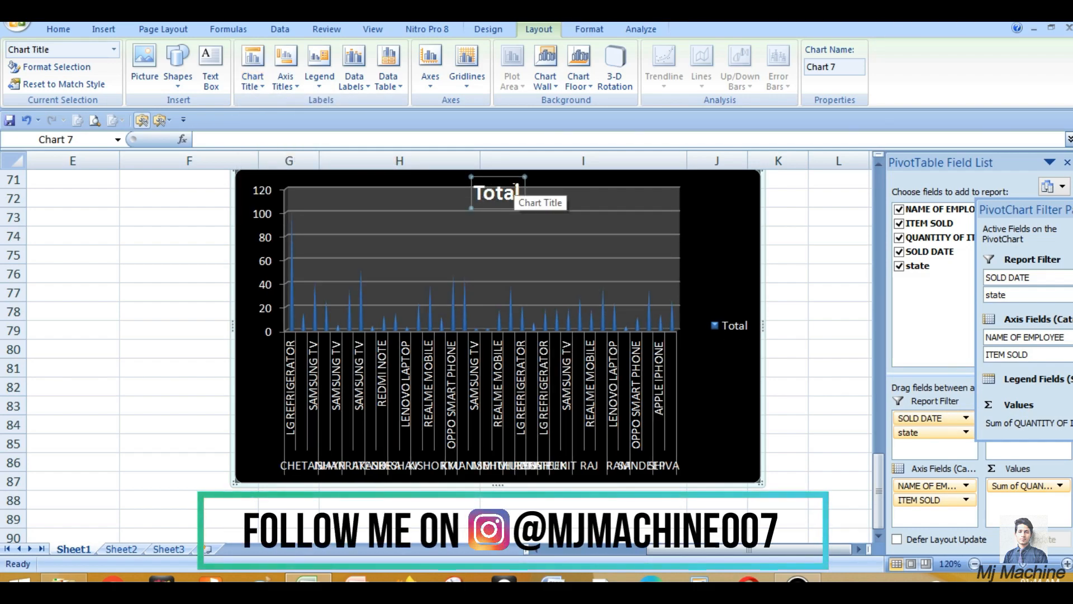
type("P")
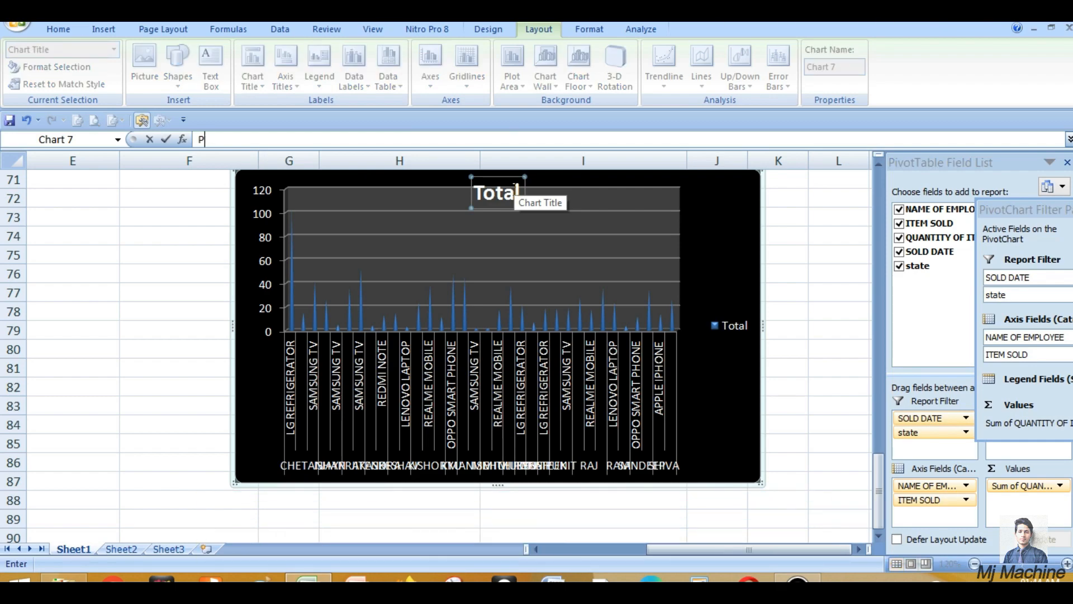
type("RODUCT")
key("Return")
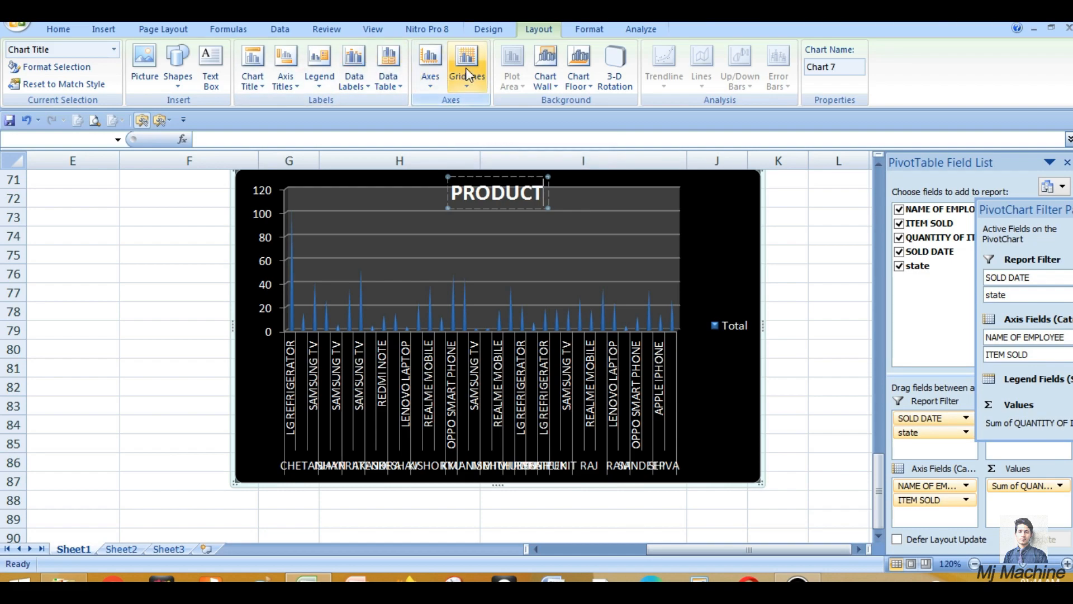
Select the PivotChart's vertical axis major gridlines and view their available shape outline options.
left_click(591, 30)
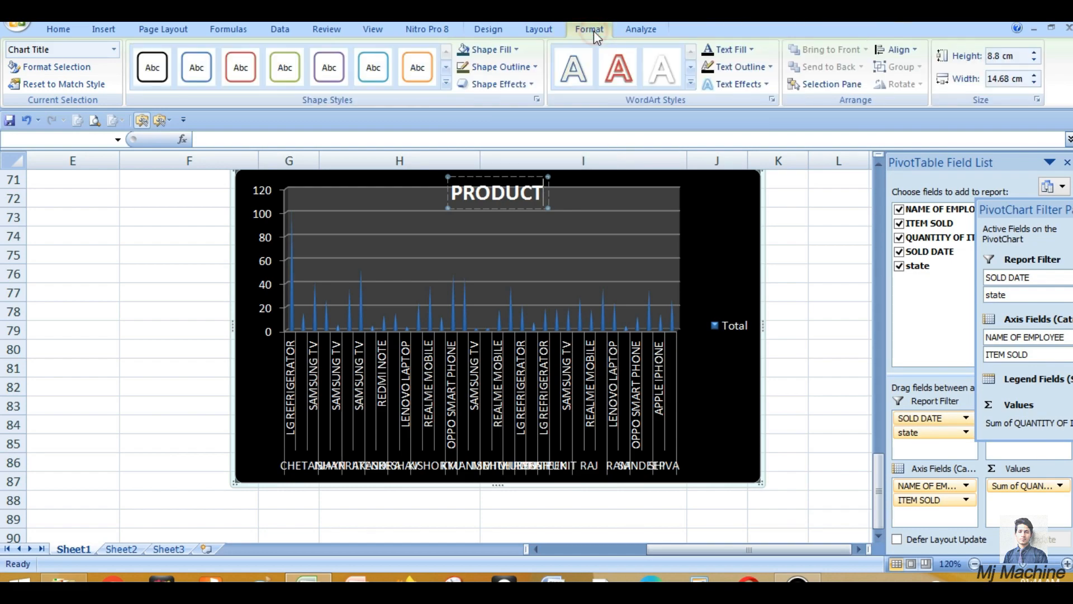
left_click(432, 261)
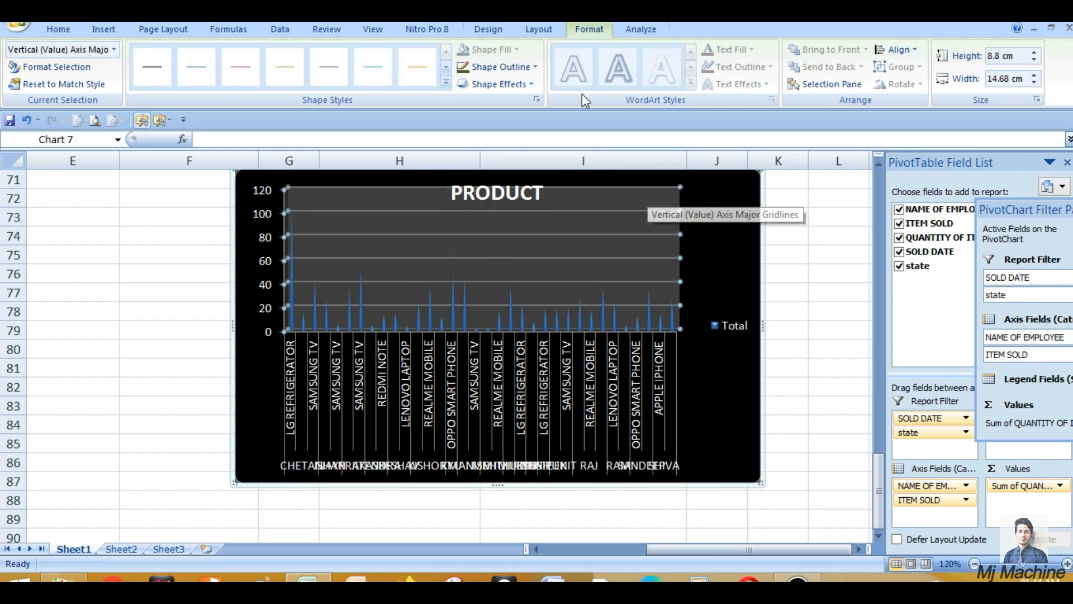
left_click(513, 66)
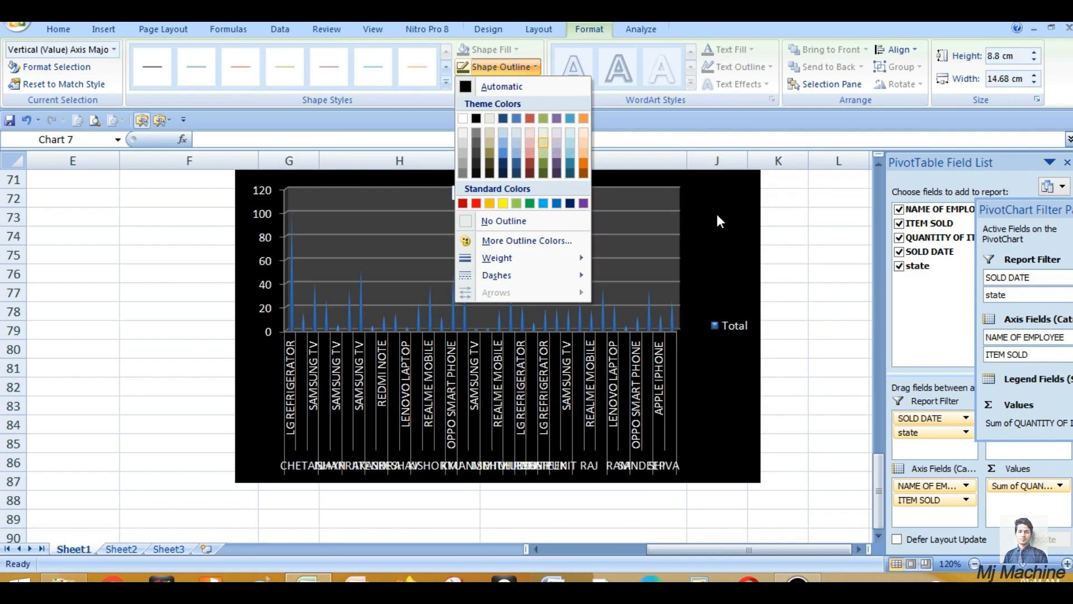
left_click(709, 211)
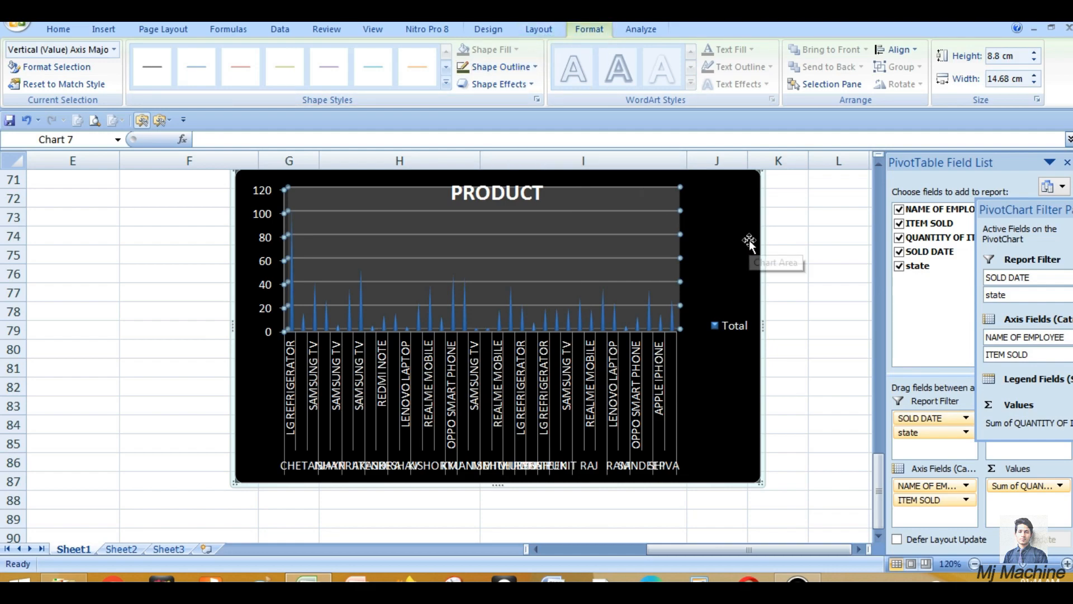
scroll(827, 240, "down", 1)
scroll(828, 241, "up", 1)
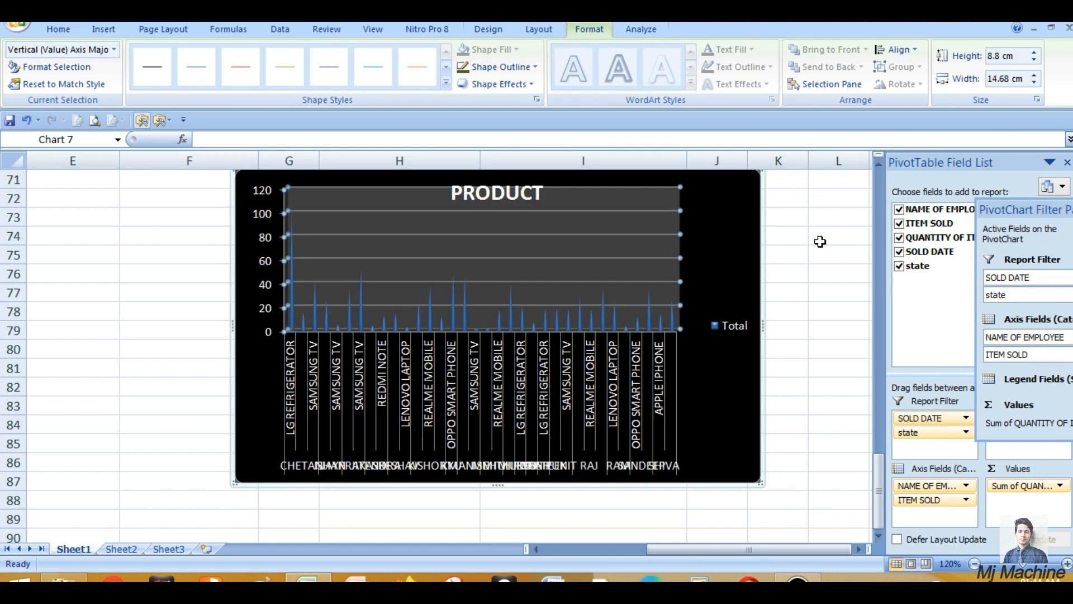